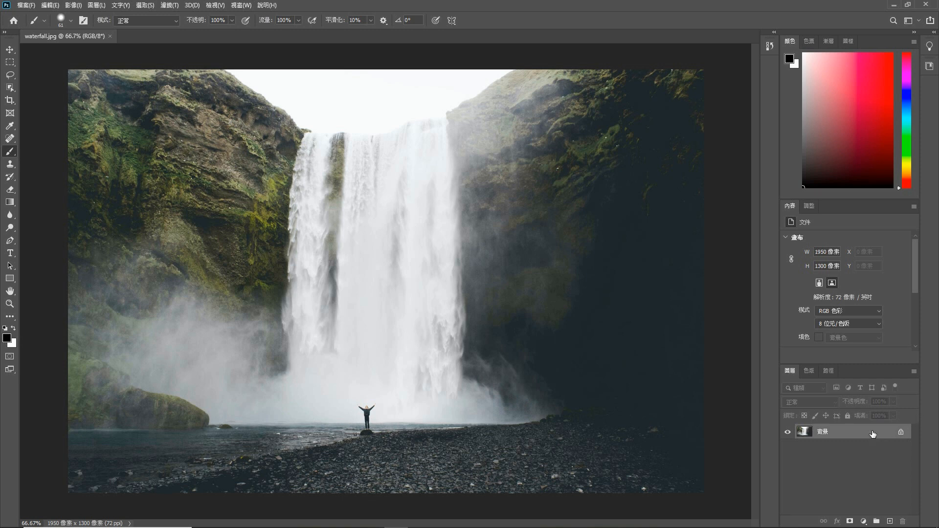
Duplicate the background layer twice and add a new empty layer on top of the copies.
click(852, 432)
key(ctrl+j)
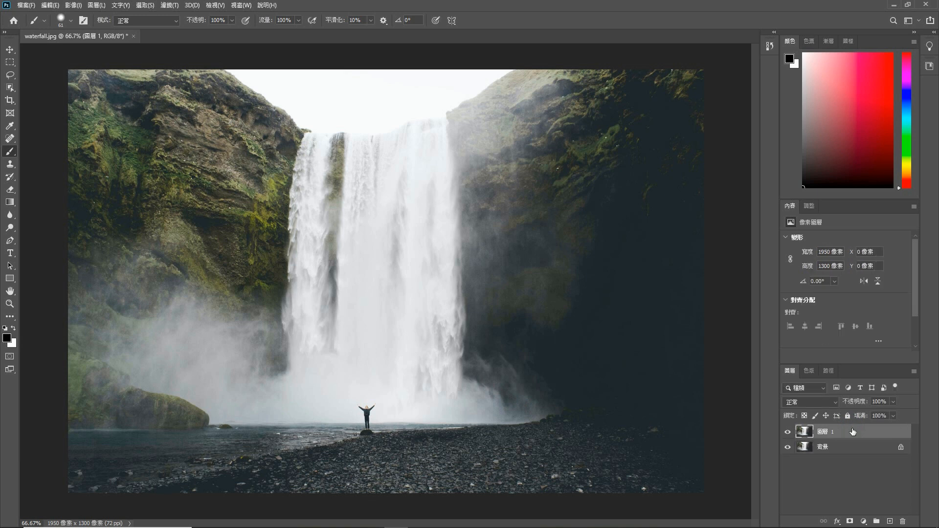
key(ctrl+j)
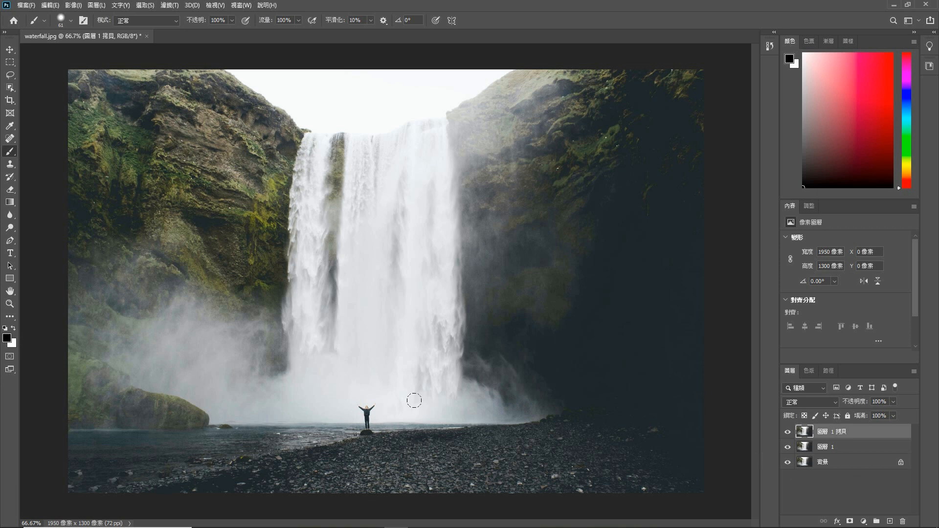
click(889, 520)
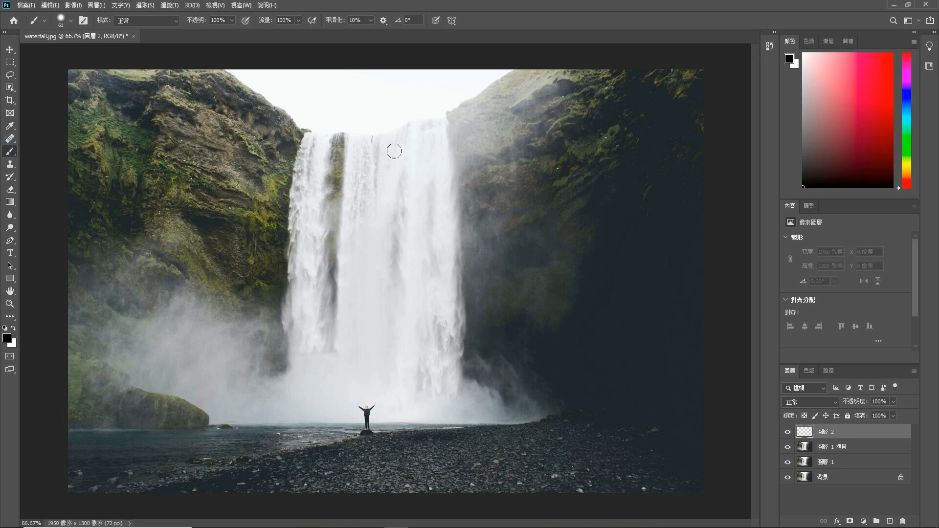
Paint a closed black outline around the waterfall on the empty layer with a 100 px brush.
click(61, 18)
click(101, 39)
text(100)
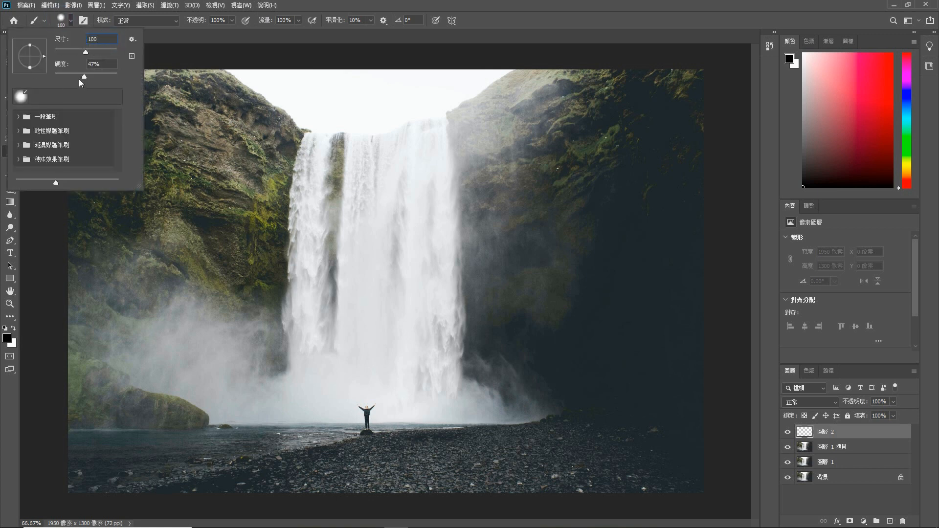
mouse_move(308, 144)
mouse_down()
mouse_move(402, 146)
mouse_move(425, 128)
mouse_move(443, 364)
mouse_up()
mouse_move(303, 155)
mouse_down()
mouse_move(298, 280)
mouse_move(306, 247)
mouse_move(291, 285)
mouse_move(303, 289)
mouse_move(299, 316)
mouse_move(306, 302)
mouse_move(293, 302)
mouse_move(299, 368)
mouse_up()
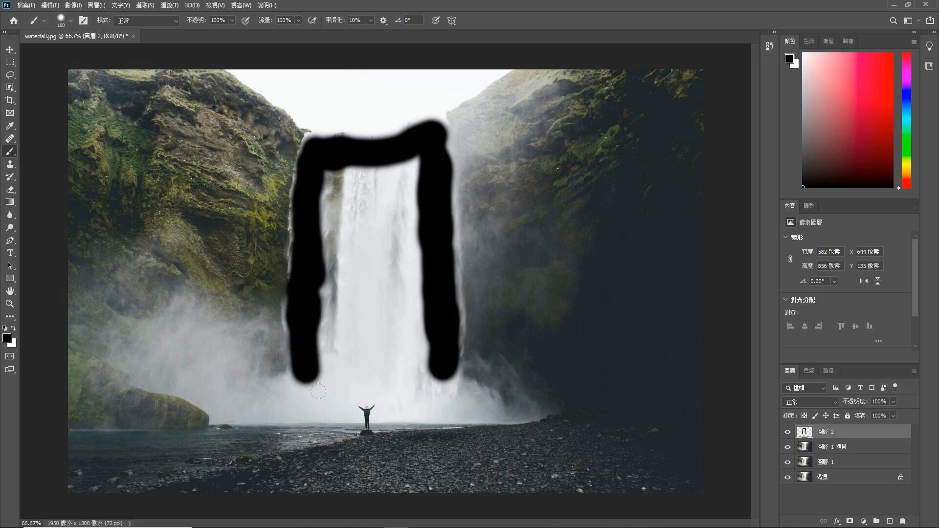
mouse_move(297, 377)
mouse_down()
mouse_move(324, 397)
mouse_move(319, 378)
mouse_move(332, 374)
mouse_move(417, 382)
mouse_move(430, 363)
mouse_move(435, 387)
mouse_move(298, 382)
mouse_up()
drag(389, 399, 455, 400)
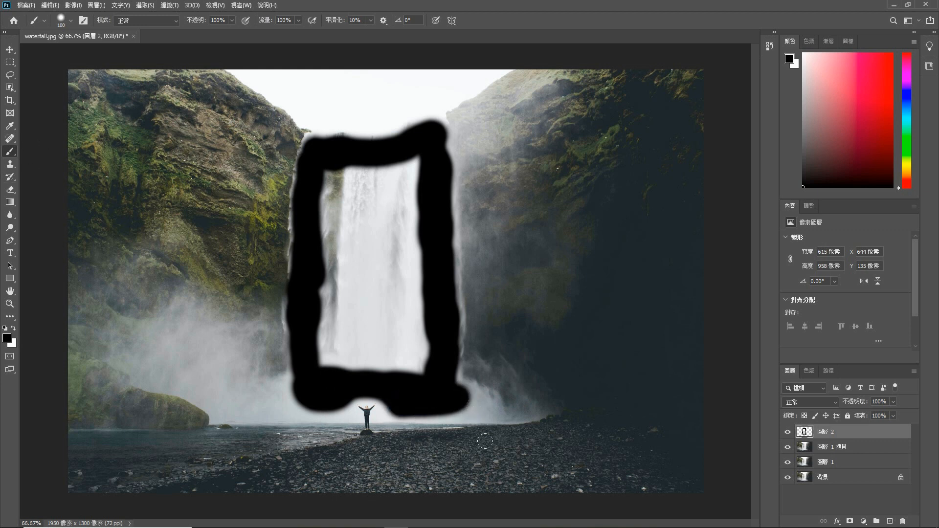
Erase the excess paint around the outline's lower-right corner and fill the outline's interior with black brush strokes.
click(10, 189)
click(70, 21)
mouse_move(58, 52)
mouse_down()
mouse_move(85, 52)
mouse_move(86, 77)
mouse_up()
mouse_move(399, 425)
mouse_down()
mouse_move(469, 415)
mouse_move(459, 408)
mouse_move(470, 384)
mouse_move(458, 409)
mouse_up()
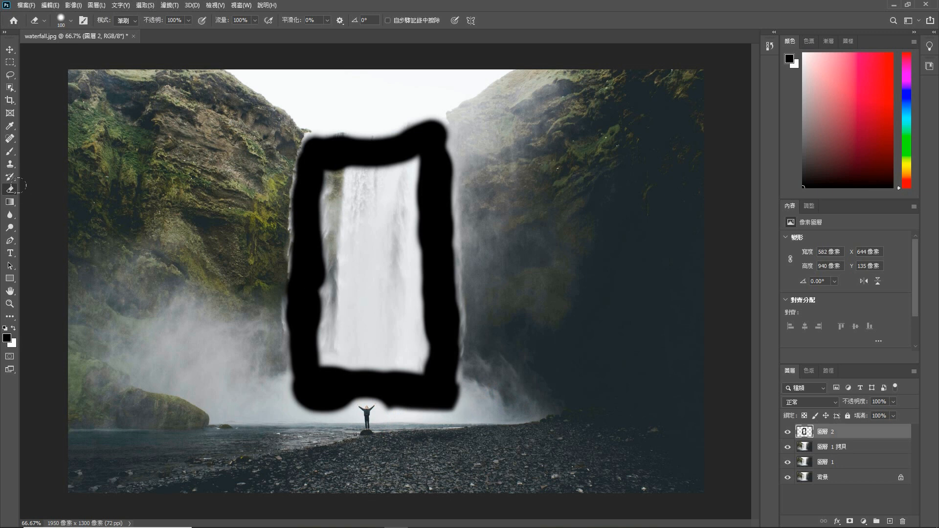
click(10, 151)
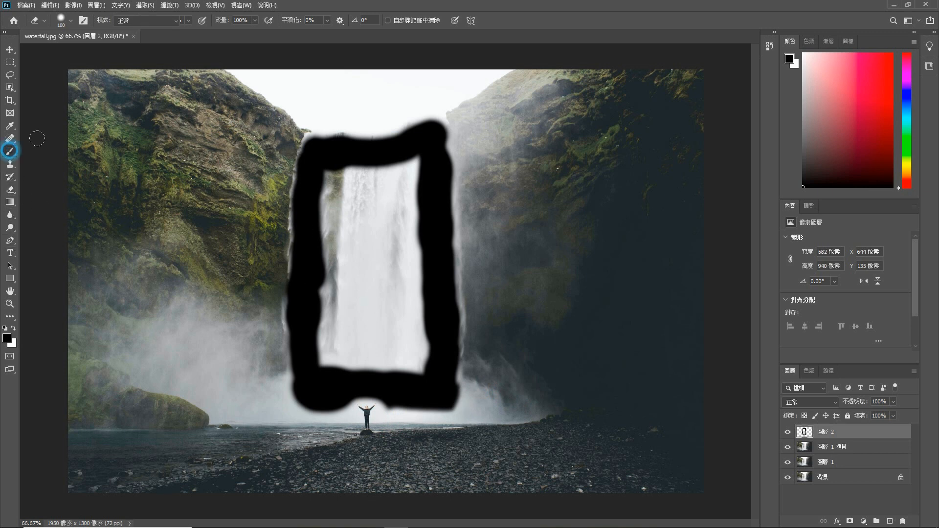
mouse_move(329, 180)
mouse_down()
mouse_move(348, 185)
mouse_move(419, 150)
mouse_move(402, 288)
mouse_move(417, 330)
mouse_move(374, 376)
mouse_move(395, 360)
mouse_move(335, 328)
mouse_move(329, 266)
mouse_move(317, 296)
mouse_move(320, 344)
mouse_move(346, 330)
mouse_move(389, 332)
mouse_move(373, 279)
mouse_move(392, 184)
mouse_move(401, 273)
mouse_move(369, 291)
mouse_move(383, 205)
mouse_move(413, 311)
mouse_move(398, 311)
mouse_move(385, 216)
mouse_move(374, 230)
mouse_move(380, 174)
mouse_move(372, 266)
mouse_move(350, 324)
mouse_move(350, 307)
mouse_move(375, 283)
mouse_move(366, 304)
mouse_move(320, 192)
mouse_move(339, 227)
mouse_move(326, 288)
mouse_move(365, 180)
mouse_up()
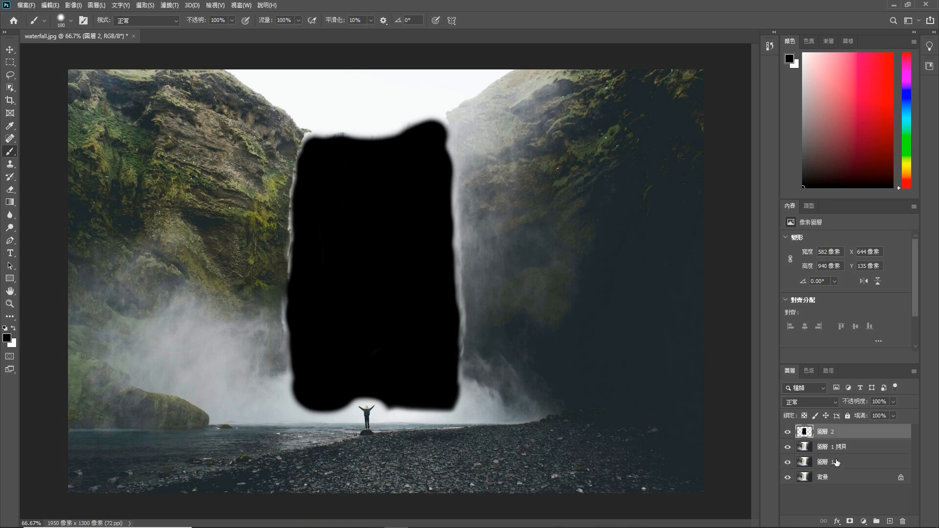
Load the painted shape of 圖層 2 as a selection, hide that layer, and mask 圖層 1 拷貝 with the selection.
ctrl+click(804, 431)
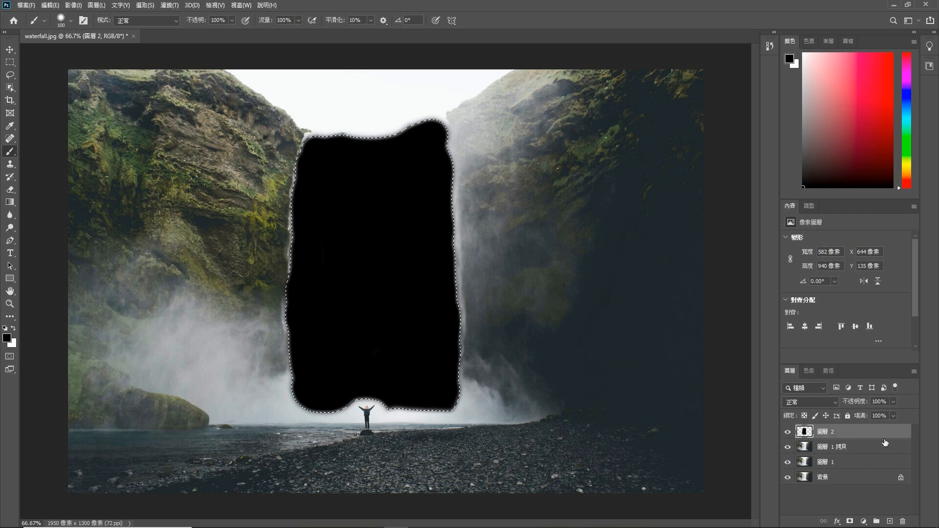
click(787, 433)
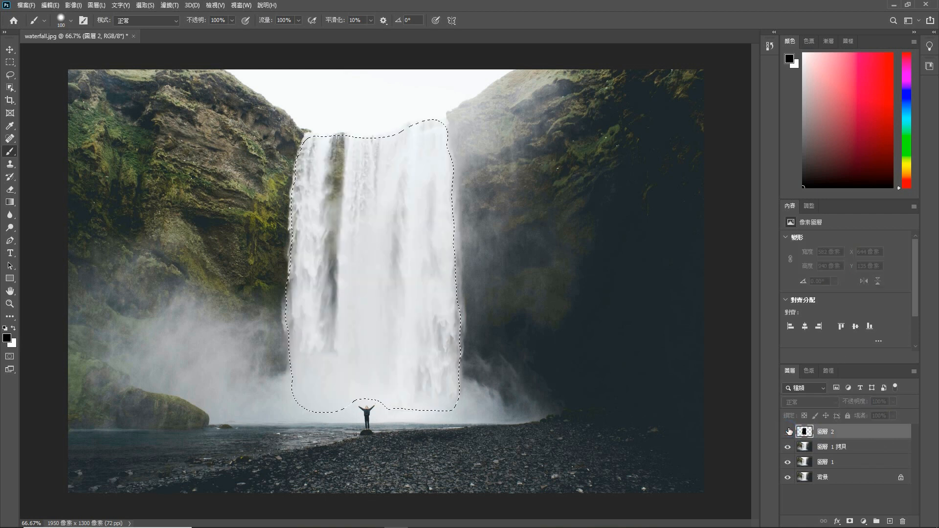
click(846, 448)
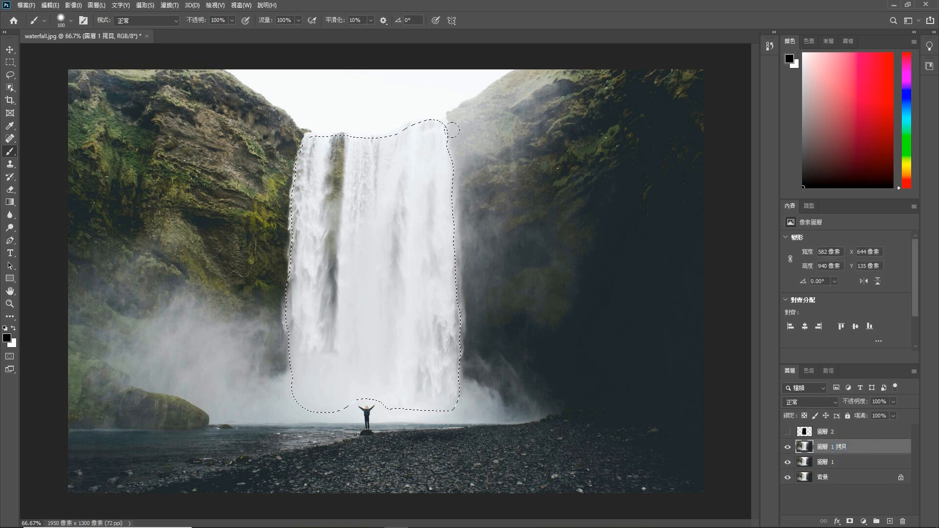
click(850, 521)
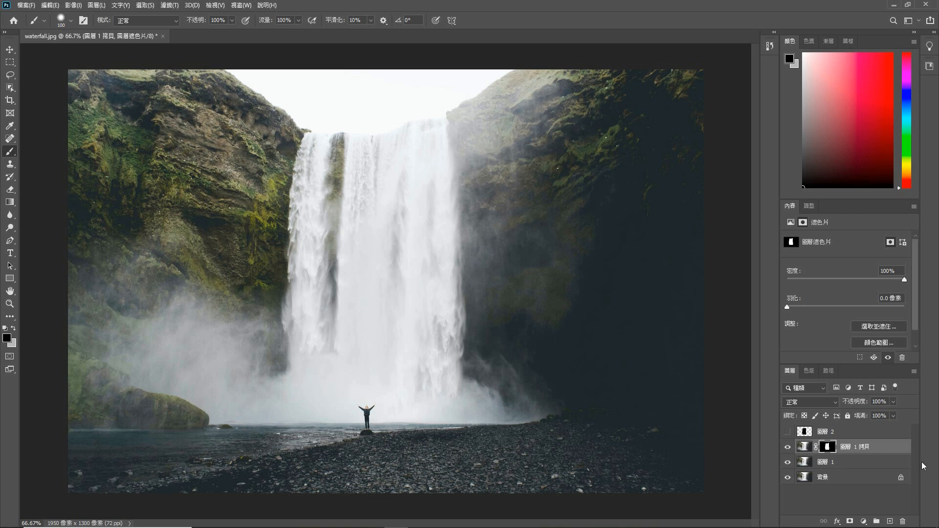
Hide 圖層 1 and the background, and invert the mask of 圖層 1 拷貝 so the waterfall area is cut out.
click(788, 461)
click(788, 478)
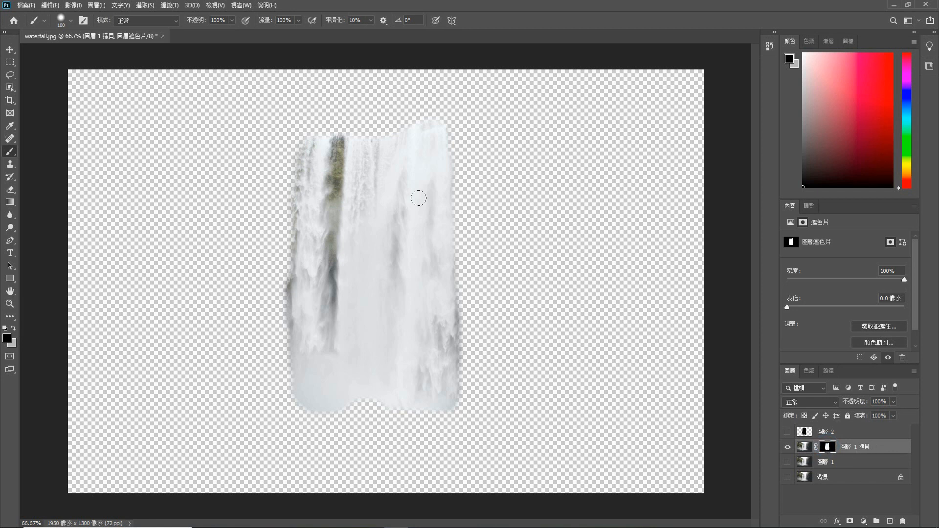
click(73, 6)
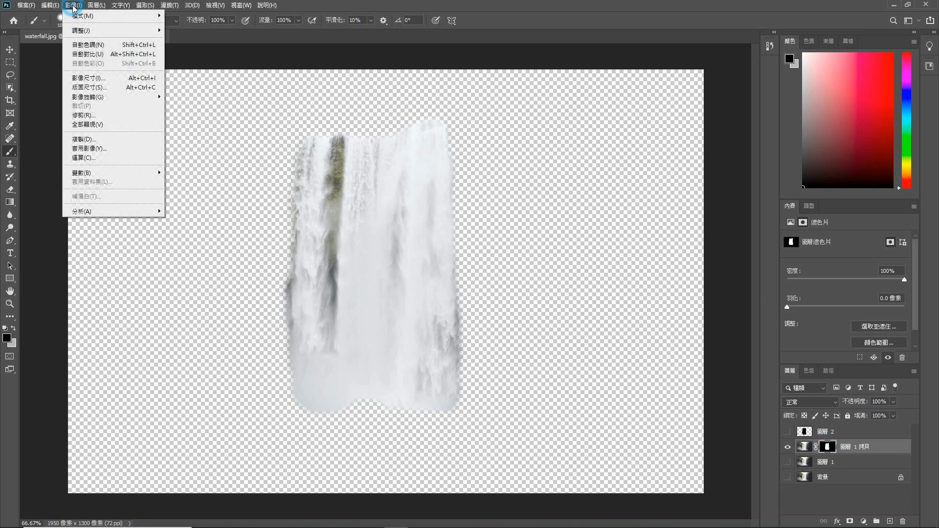
mouse_move(83, 31)
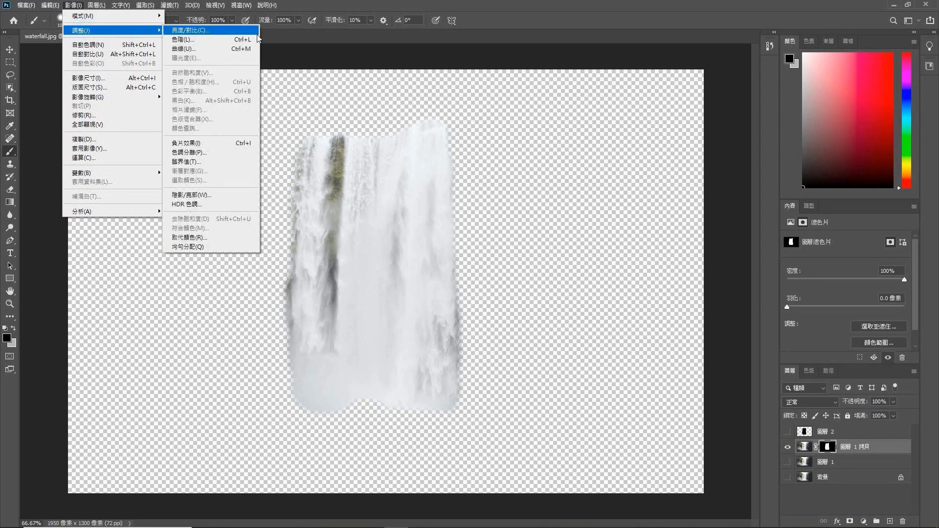
click(218, 144)
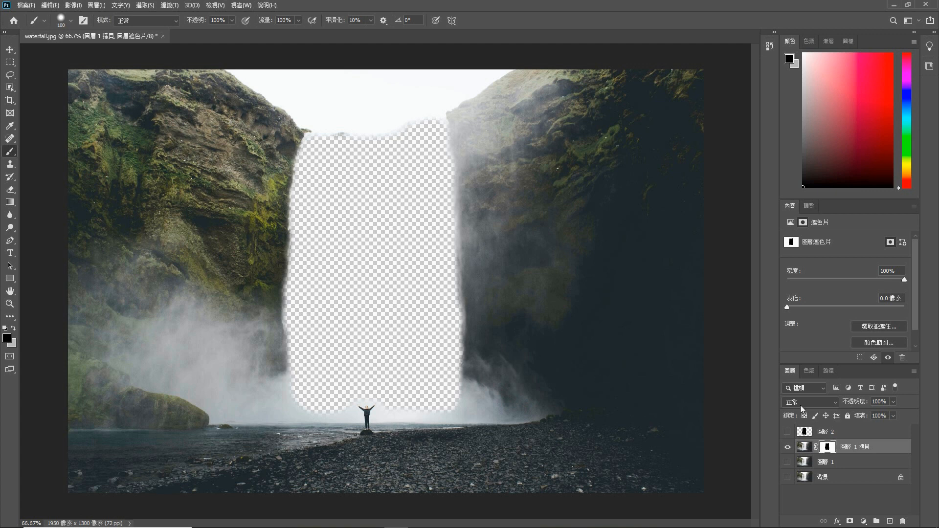
Delete the painted layer 圖層 2.
click(837, 432)
click(902, 521)
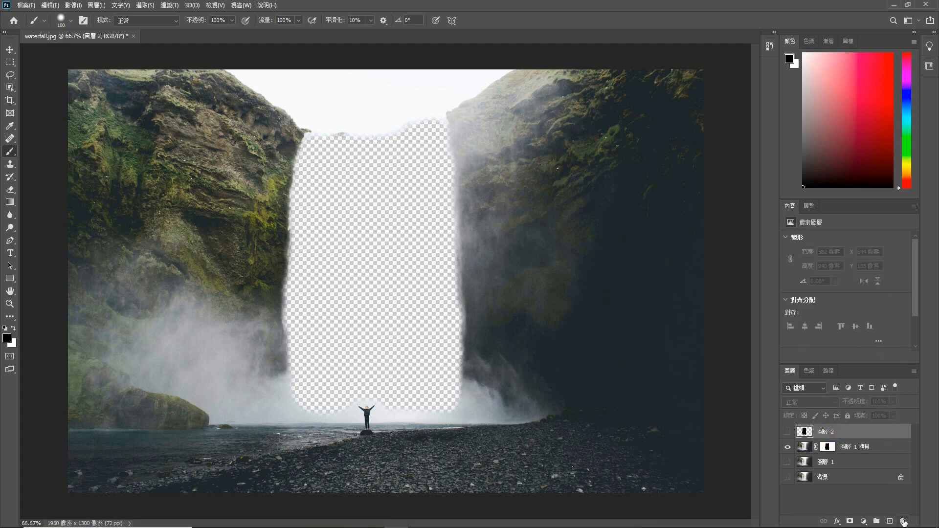
click(422, 201)
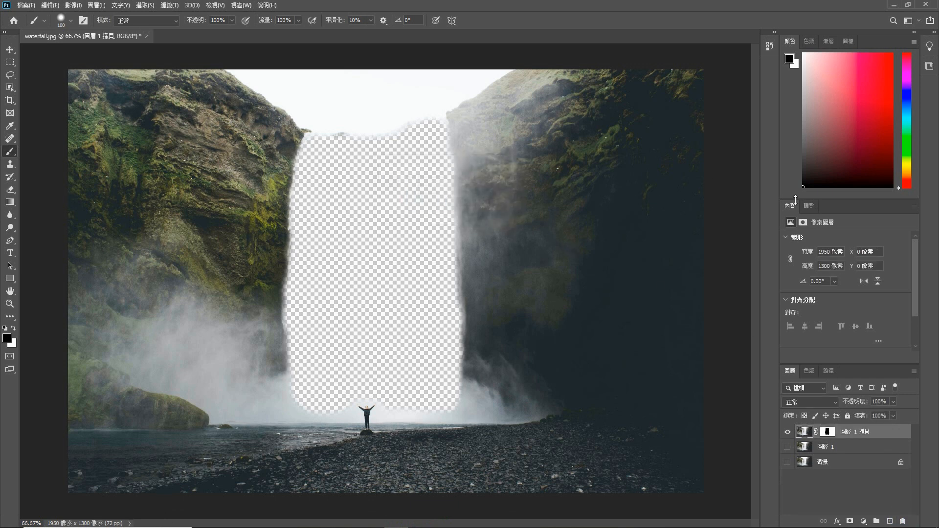
Make 圖層 1 and the background visible again and hide the masked layer 圖層 1 拷貝.
click(787, 447)
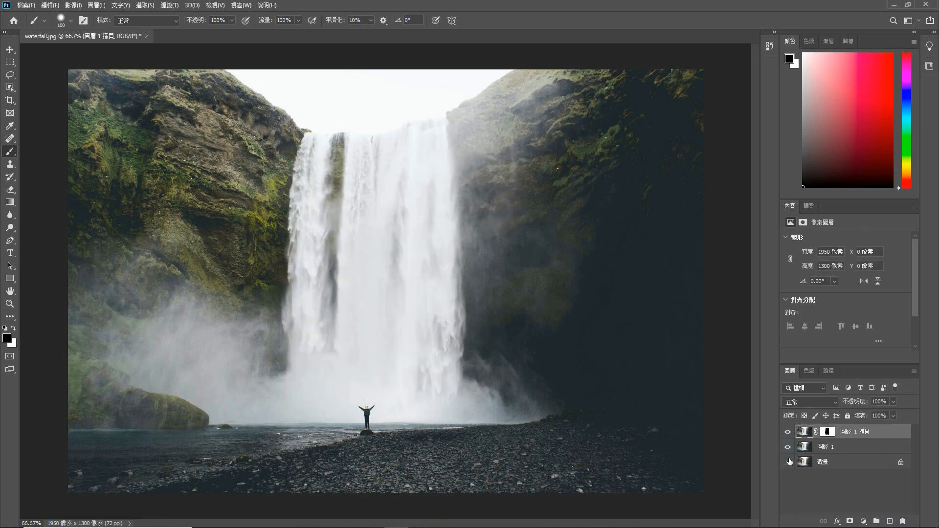
click(788, 432)
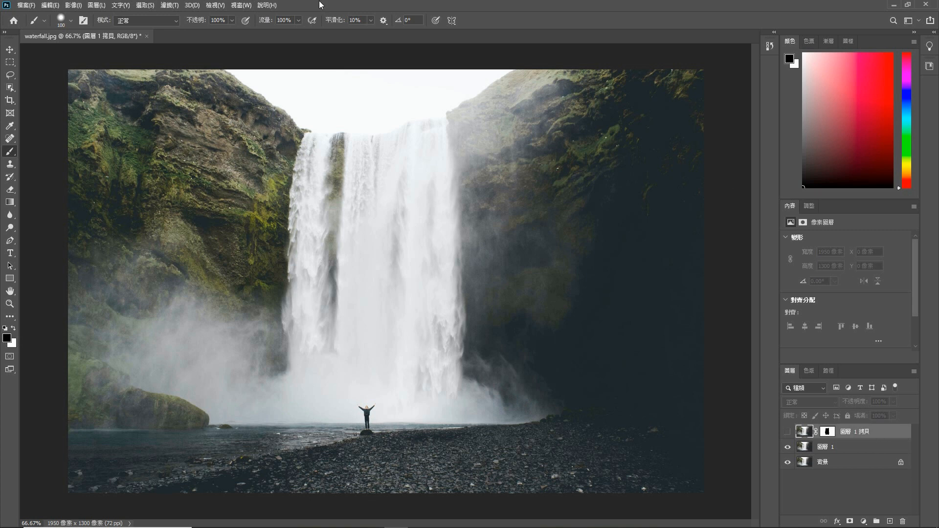
Show the Timeline, fit the image to the window, and create a video timeline.
click(241, 6)
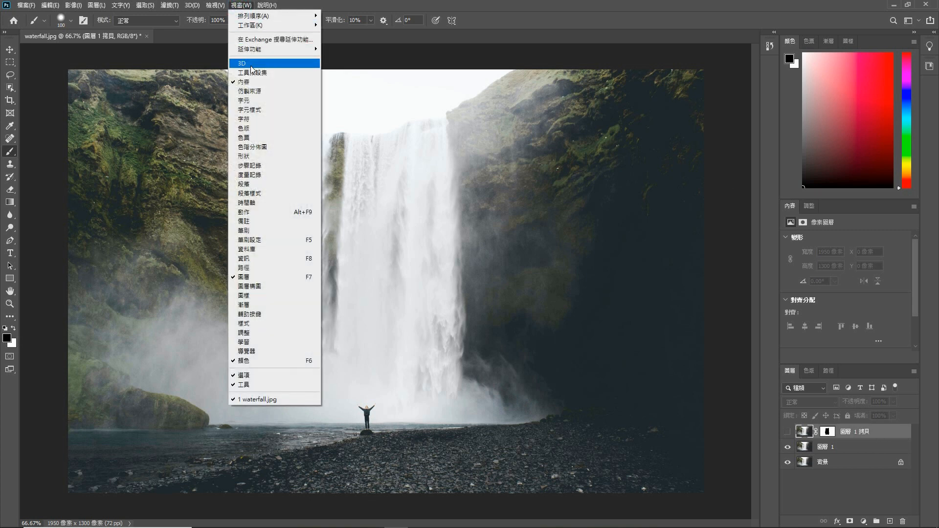
click(254, 203)
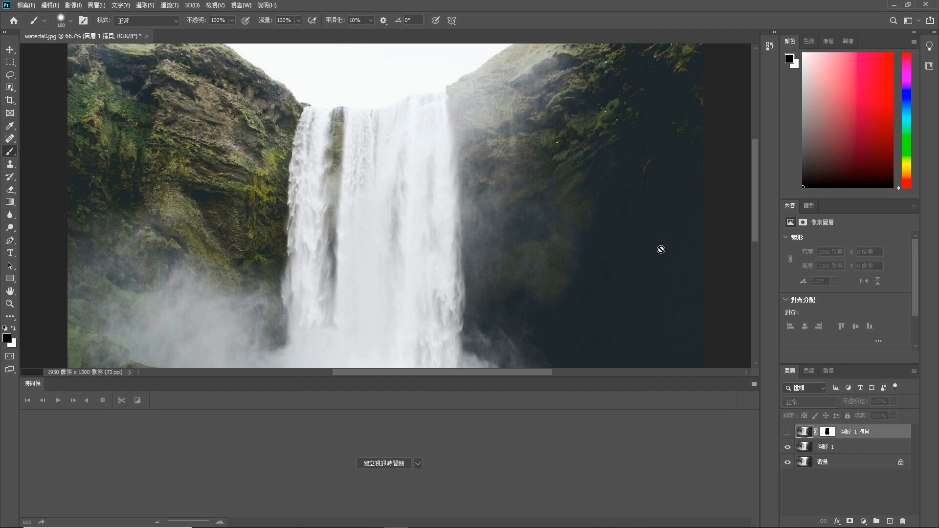
key(ctrl+0)
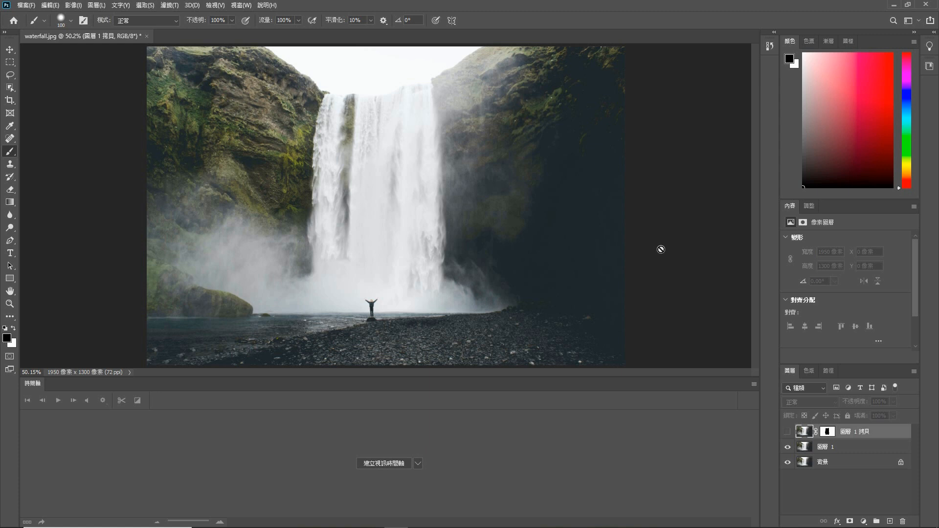
click(376, 463)
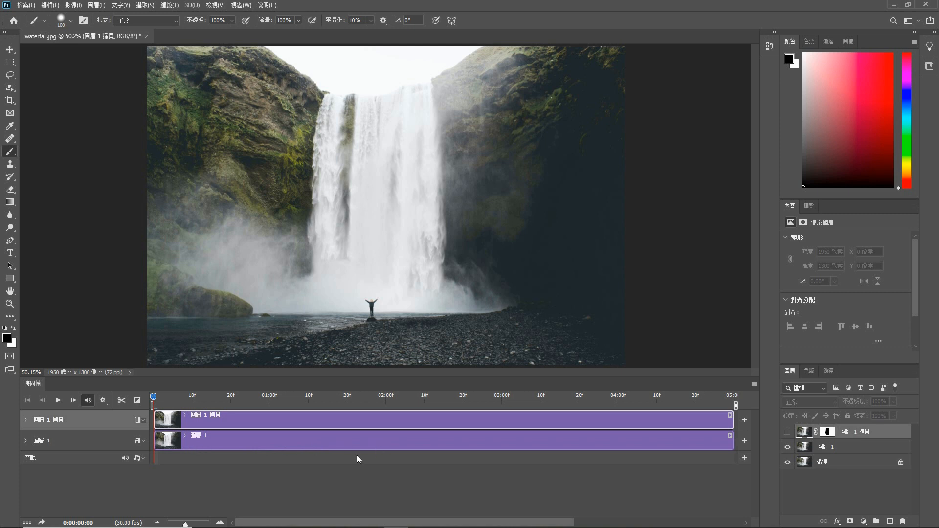
Apply the 平移 (Pan) motion to the 圖層 1 clip with angle 0 and resizing to fill the canvas.
click(371, 444)
right_click(371, 443)
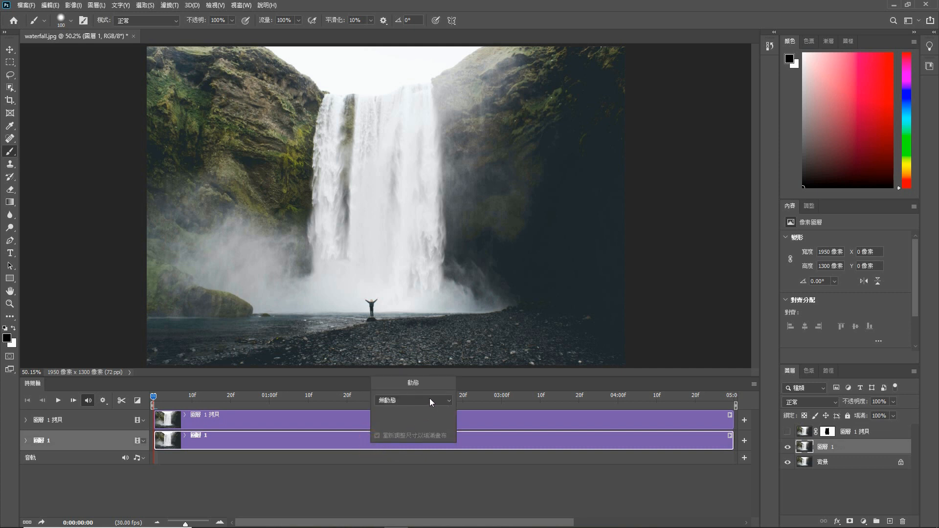
click(445, 399)
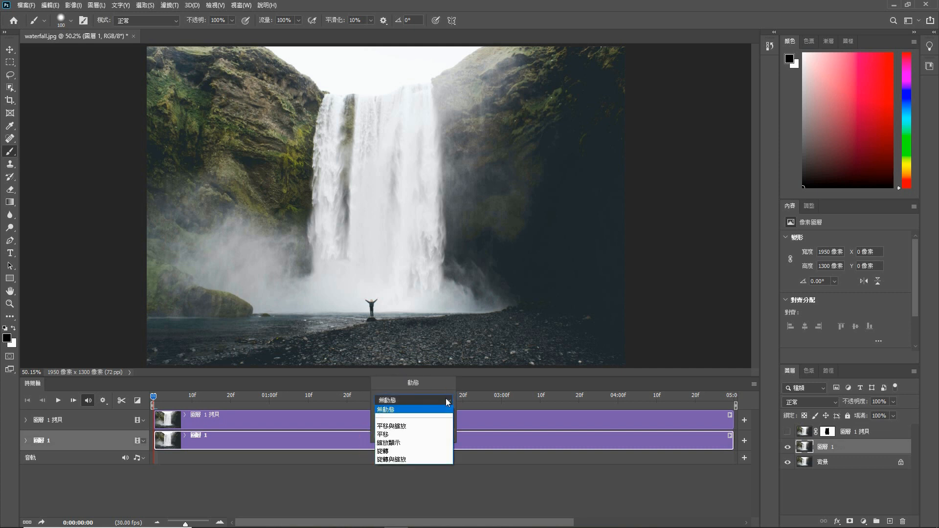
click(427, 435)
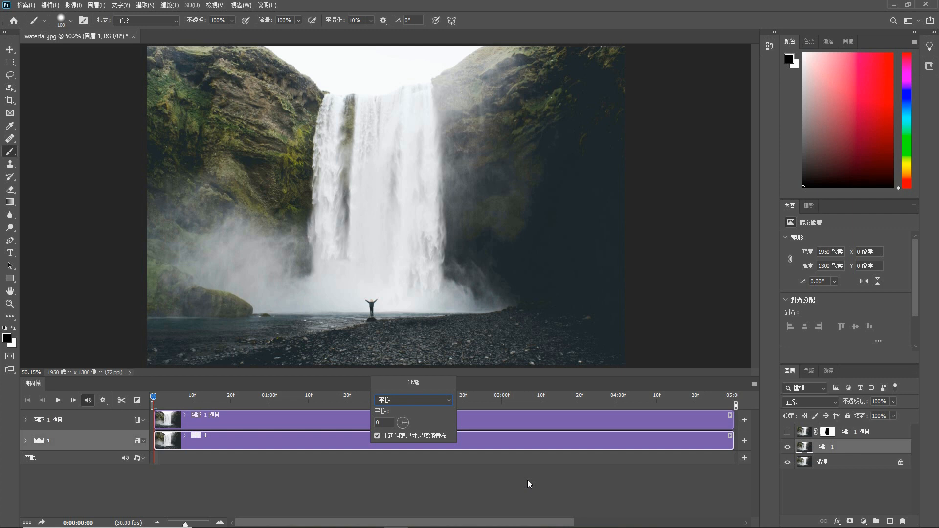
At the first transform keyframe of 圖層 1, scale the layer proportionally to 100% and align it with the canvas at X 975, Y 650 px.
click(25, 441)
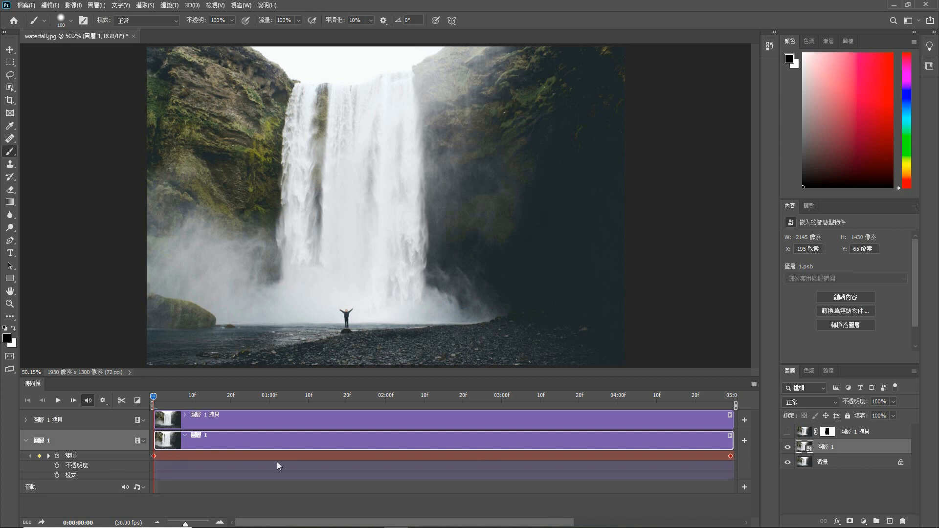
key(ctrl+t)
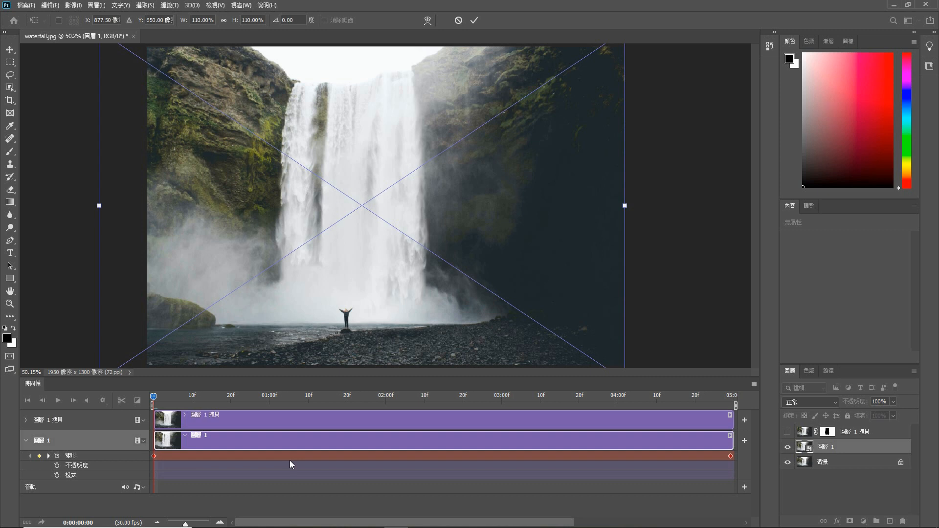
key(ctrl+minus)
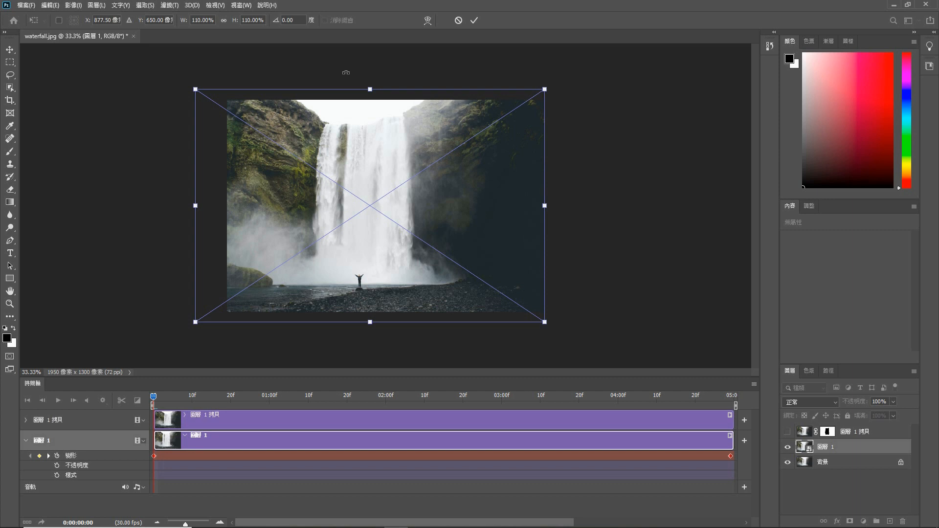
click(223, 21)
click(212, 22)
text(100)
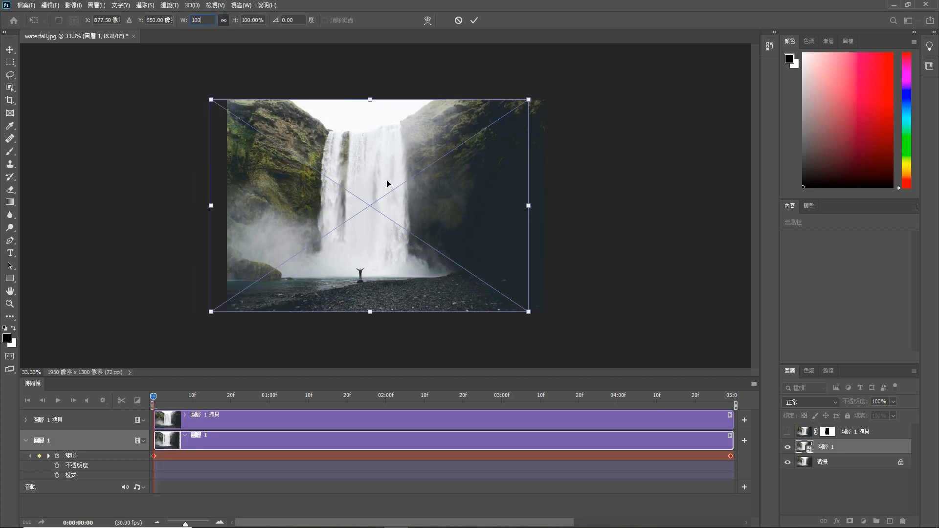
drag(387, 182, 401, 182)
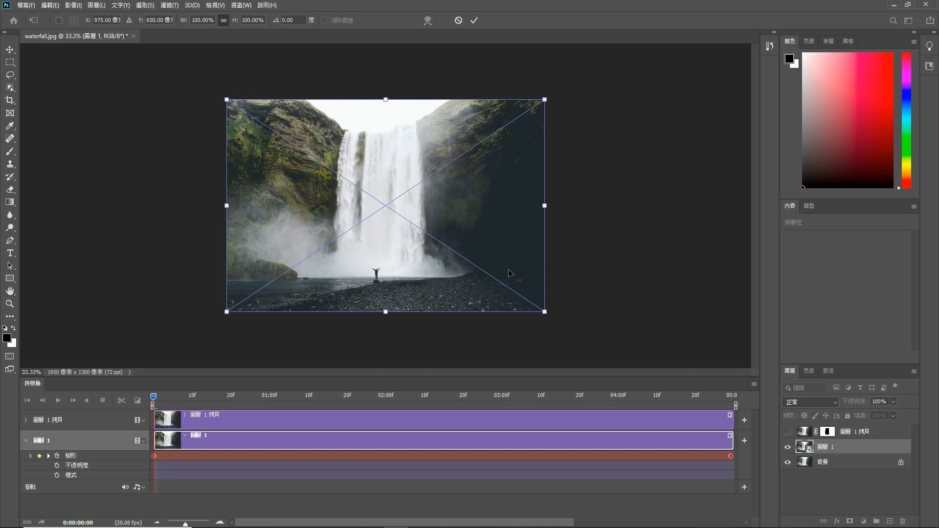
click(473, 21)
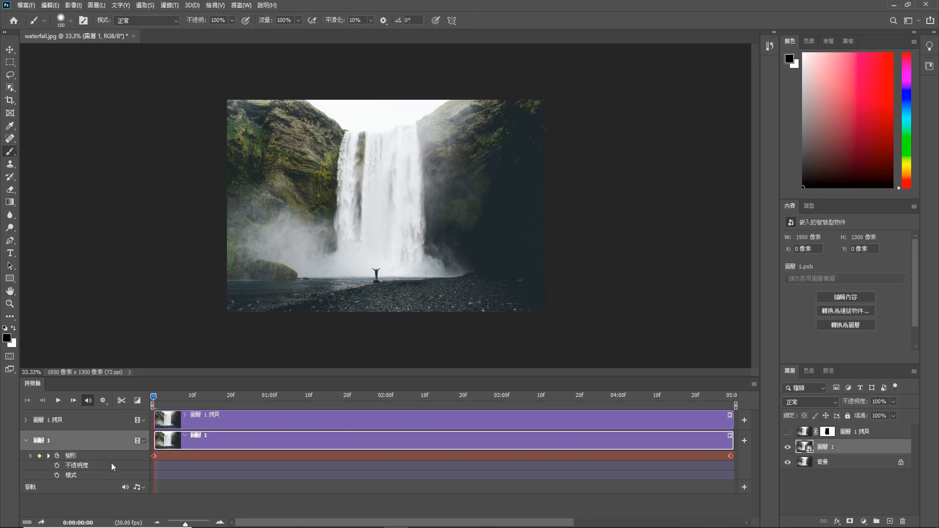
At the last transform keyframe of 圖層 1, scale the layer proportionally to 100% and align it with the canvas at X 975, Y 650 px.
key(space)
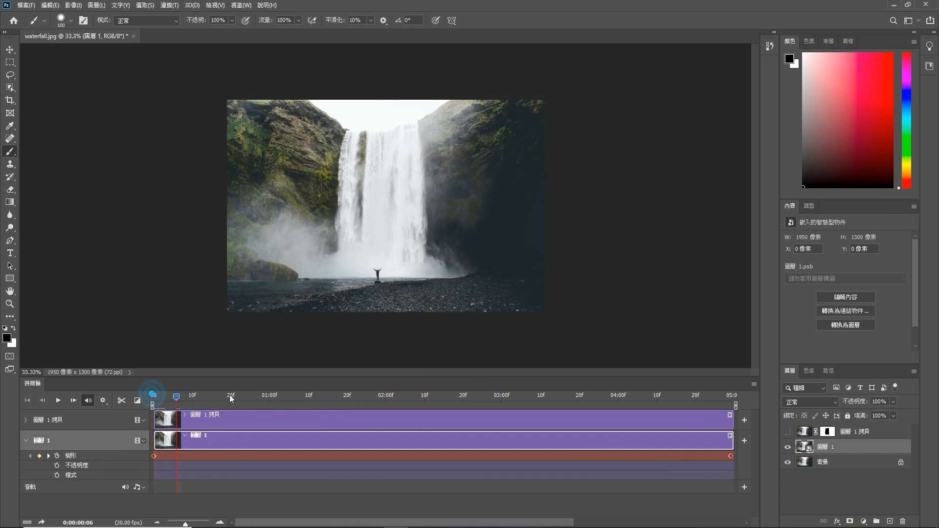
drag(189, 390, 140, 389)
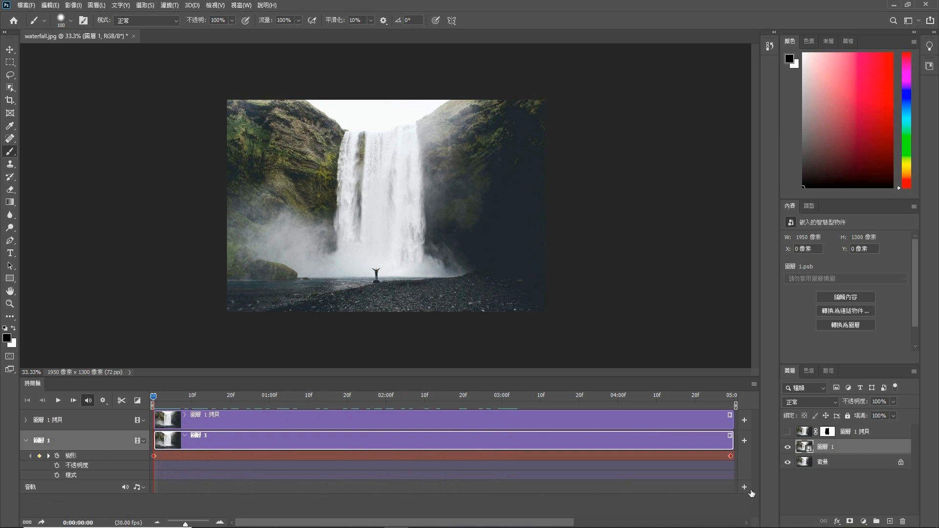
click(47, 456)
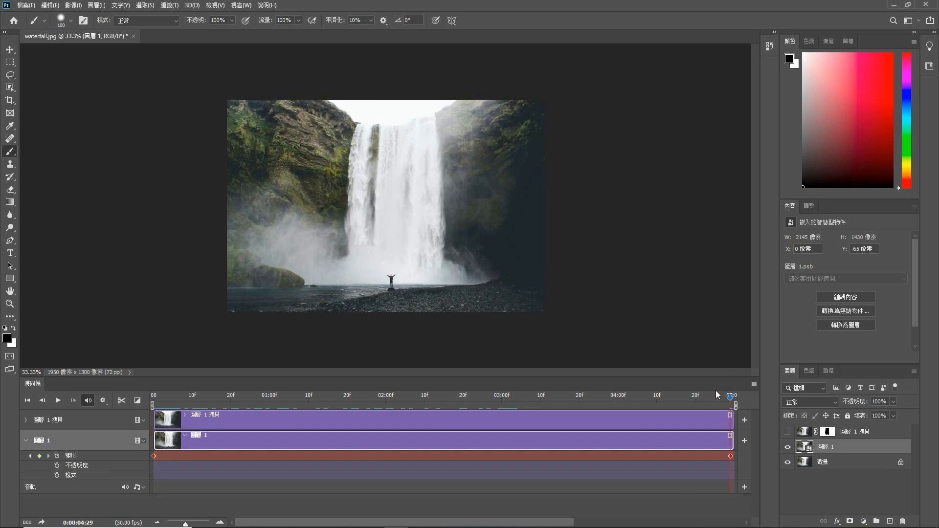
key(ctrl+t)
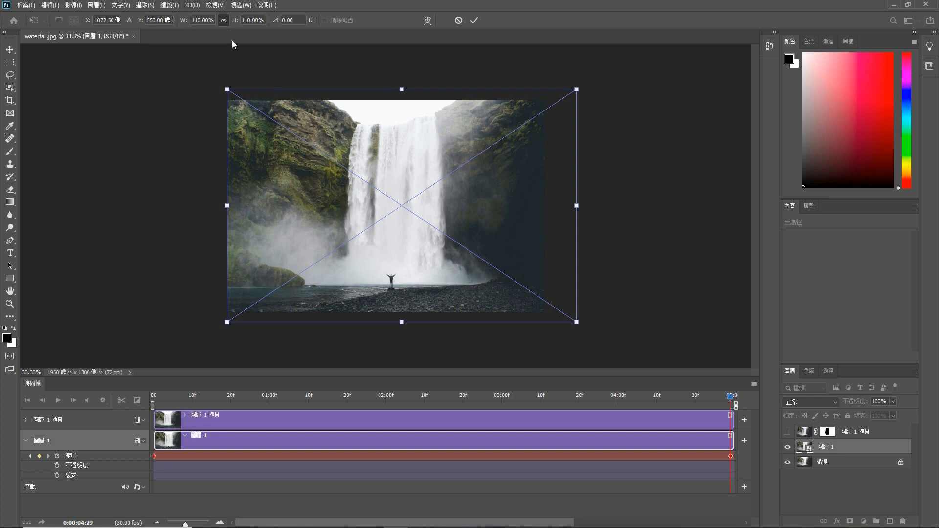
click(214, 22)
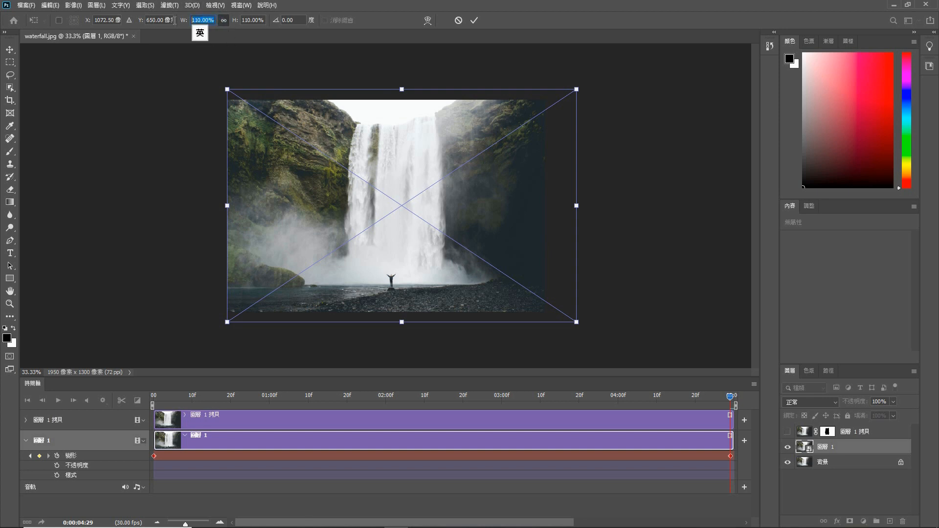
text(100)
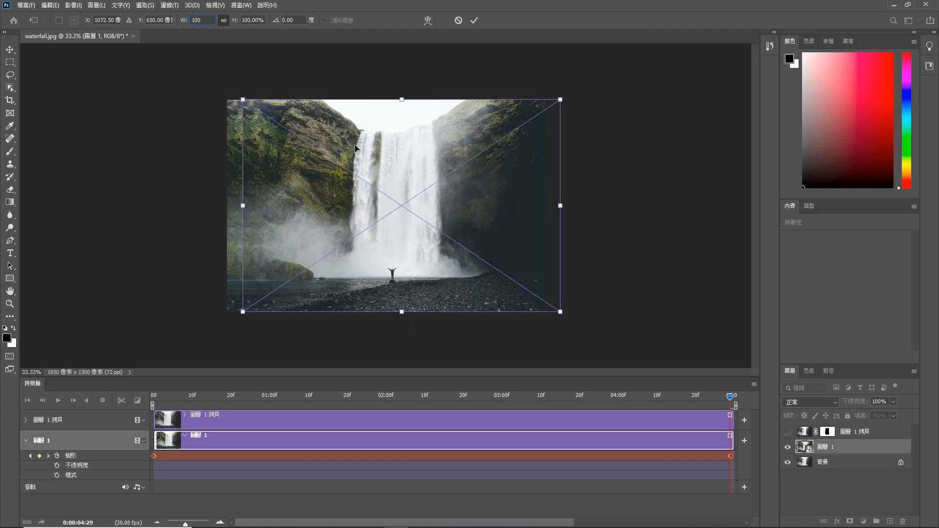
drag(389, 151, 373, 154)
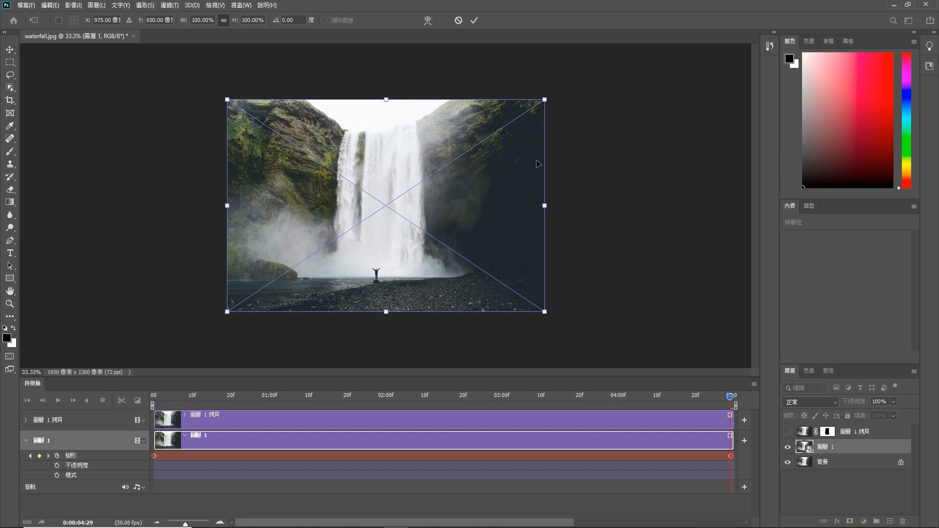
click(474, 21)
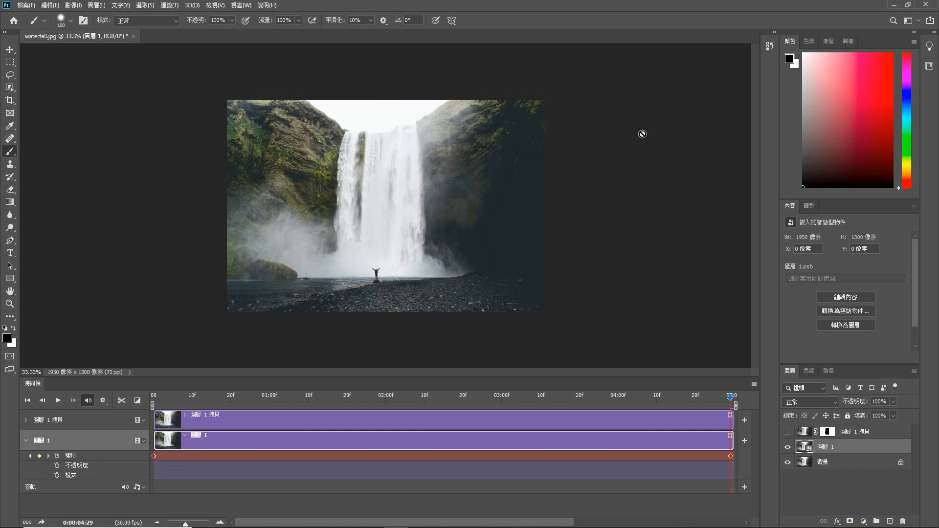
Lower the fill of 圖層 1 to 57% and, at its last transform keyframe, stretch the layer downward to a height of 127.85%.
click(893, 415)
drag(879, 429, 874, 428)
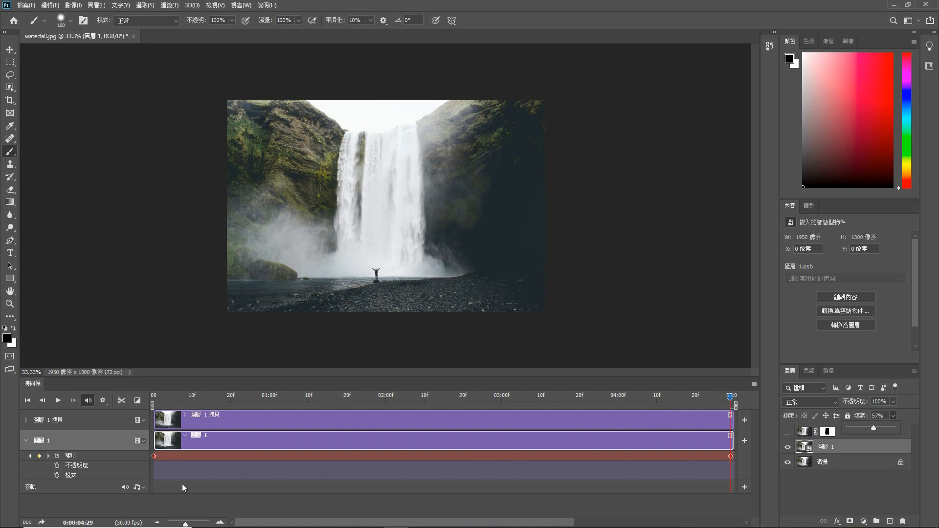
click(30, 455)
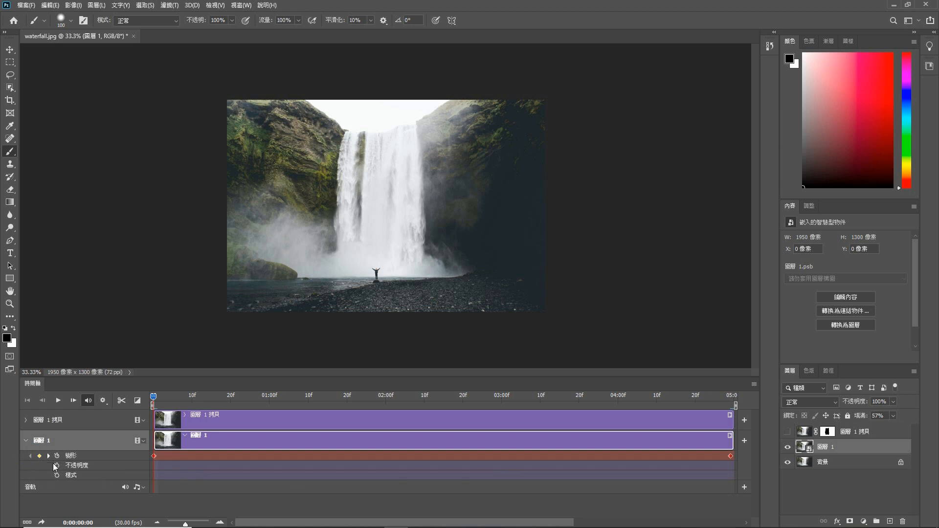
click(48, 456)
key(ctrl+t)
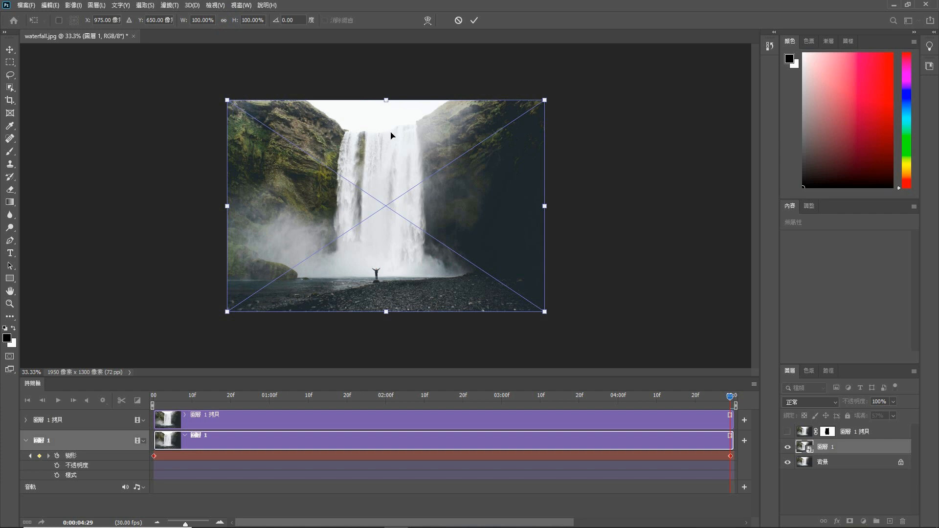
drag(385, 311, 387, 371)
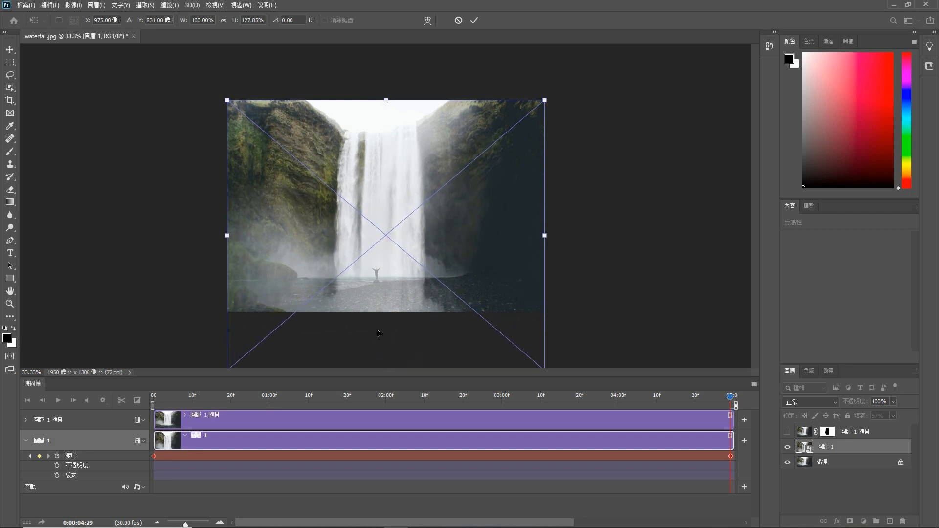
key(b)
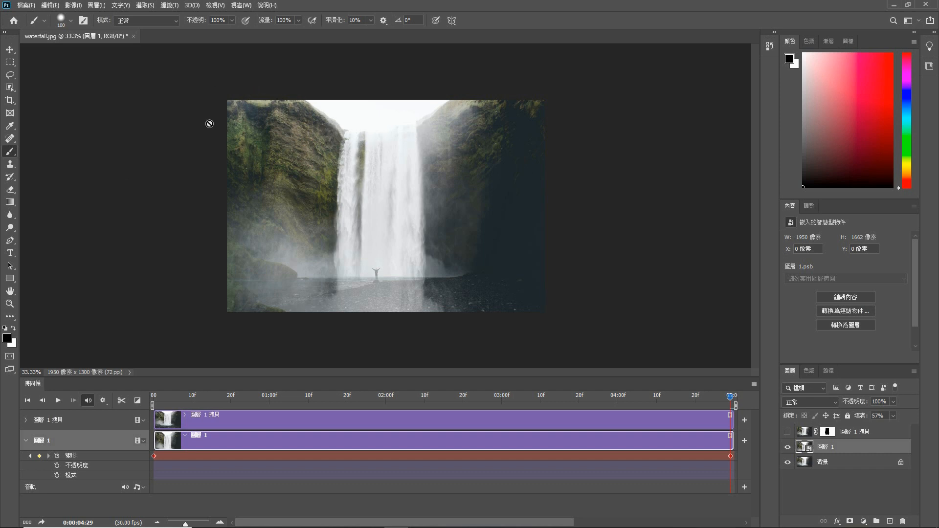
At the last keyframe, nudge 圖層 1 upward with the Move tool to Y -36 px.
click(10, 49)
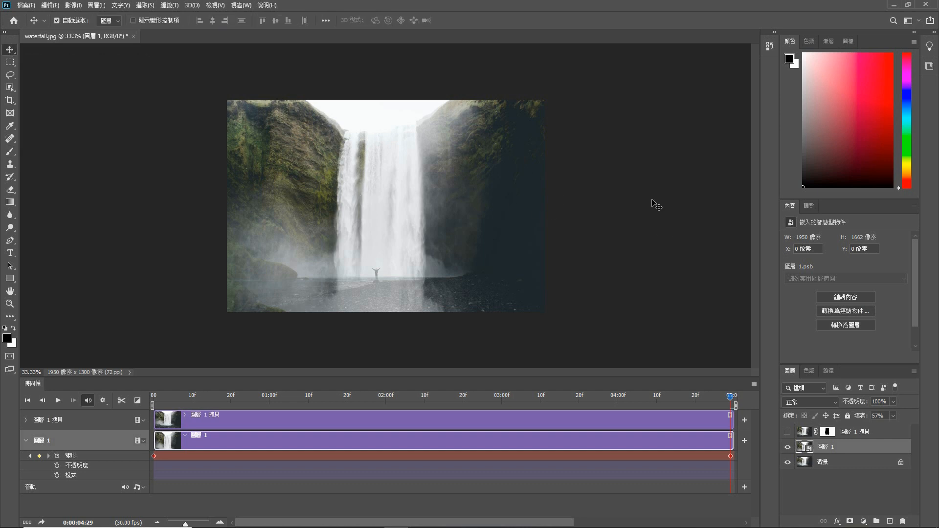
key(Up)
key(Up)
key(Up)
key(Up)
key(Up)
key(Up)
key(Up)
key(Up)
key(Up)
key(Up)
key(Up)
key(Up)
key(Up)
key(Up)
key(Up)
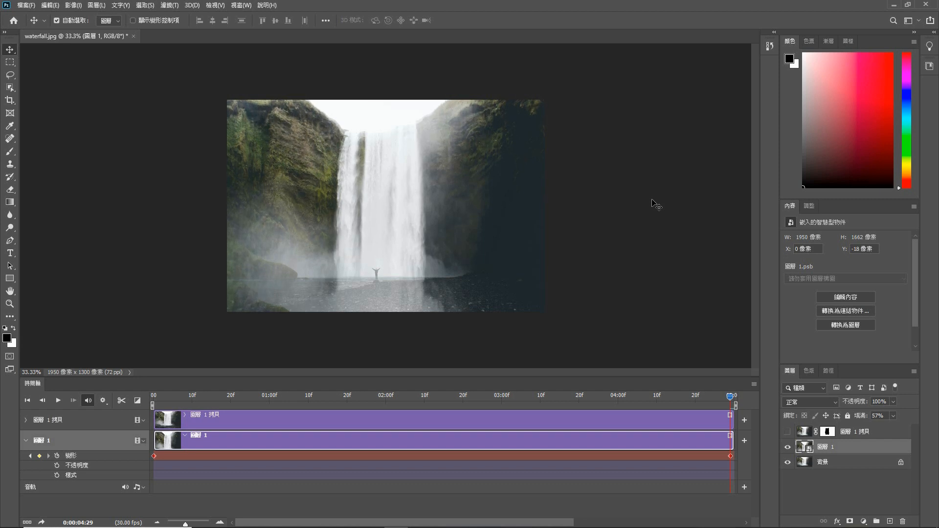
key(Up)
key(Up)
key(Up)
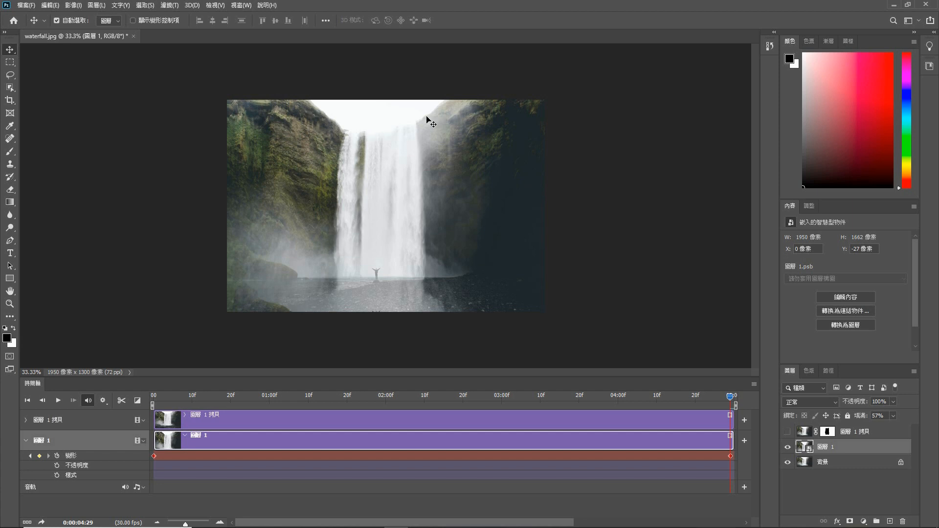
key(Up)
key(Up)
key(Up)
key(Up)
key(Up)
key(Up)
key(Up)
key(Up)
key(Up)
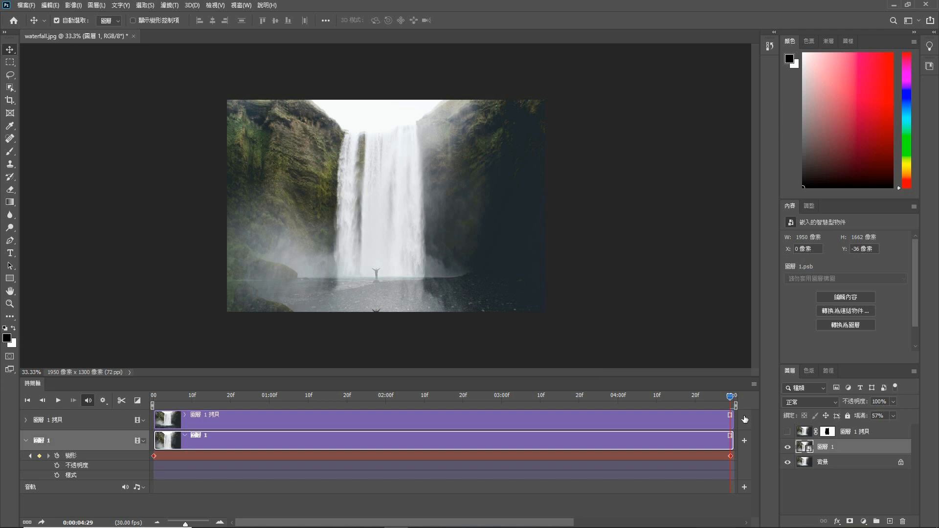
Preview the animation from the start with the fill of 圖層 1 set to 100% and the masked layer 圖層 1 拷貝 visible.
click(727, 396)
key(space)
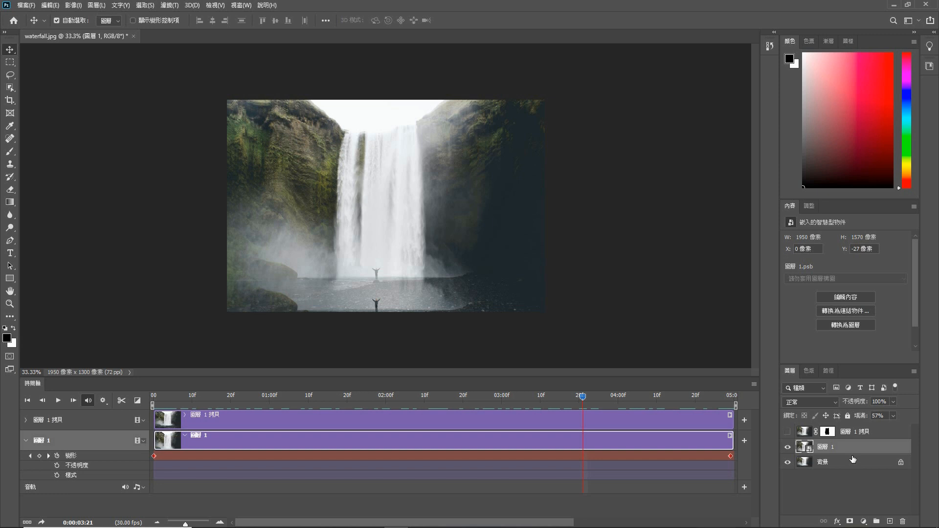
click(892, 416)
drag(892, 429, 929, 432)
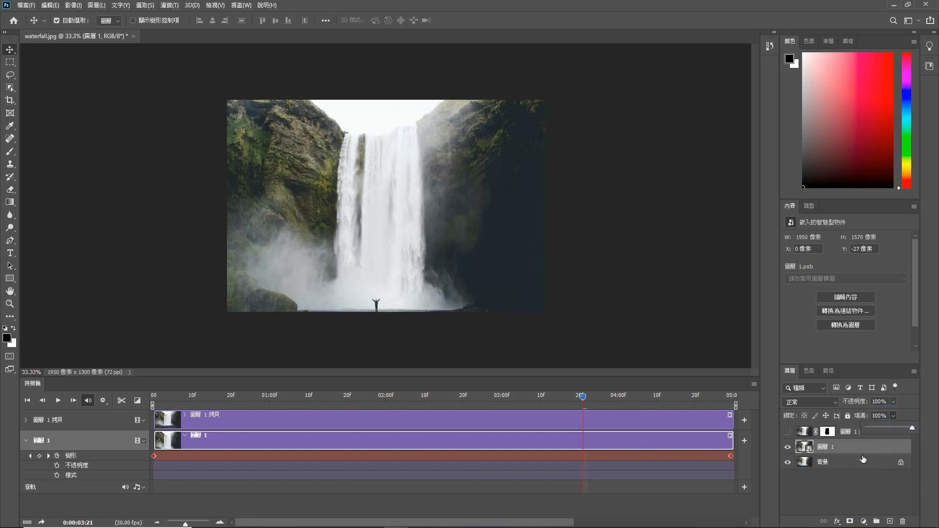
click(787, 432)
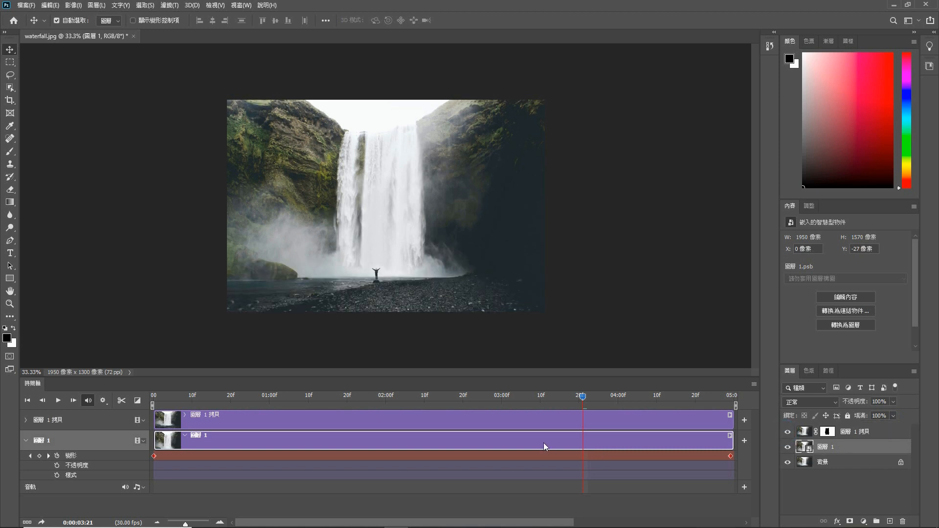
drag(582, 397, 146, 408)
click(59, 402)
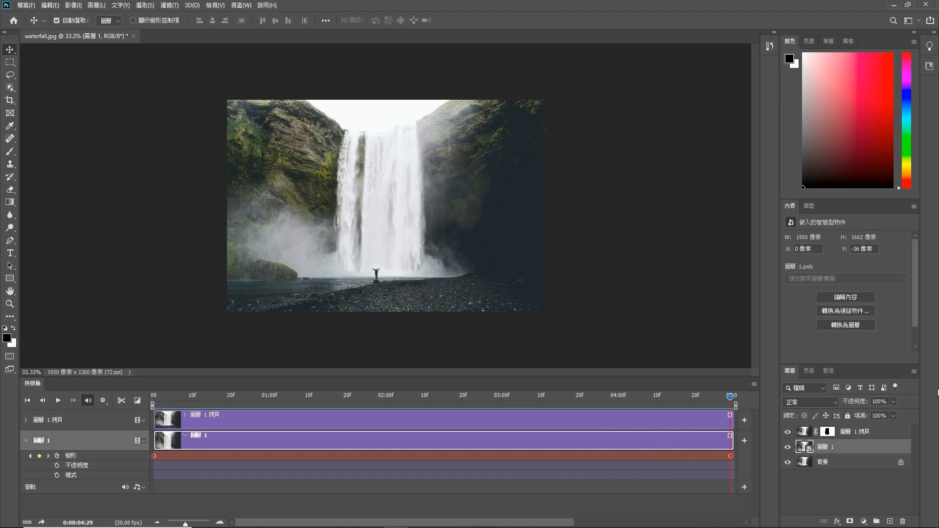
Shorten the clips of 圖層 1 拷貝 and 圖層 1 to end at 03:01, and play the animation from the start.
click(711, 419)
drag(732, 423, 504, 420)
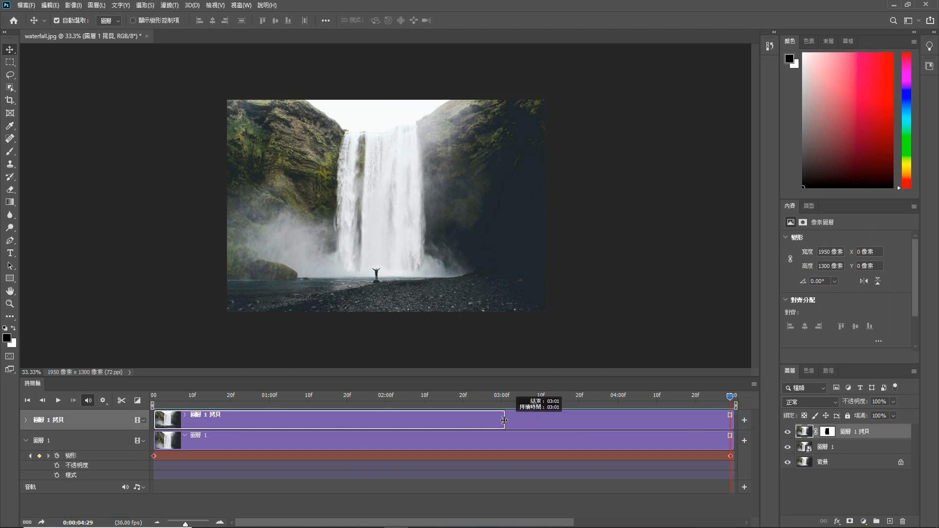
click(700, 443)
drag(732, 443, 504, 441)
key(Home)
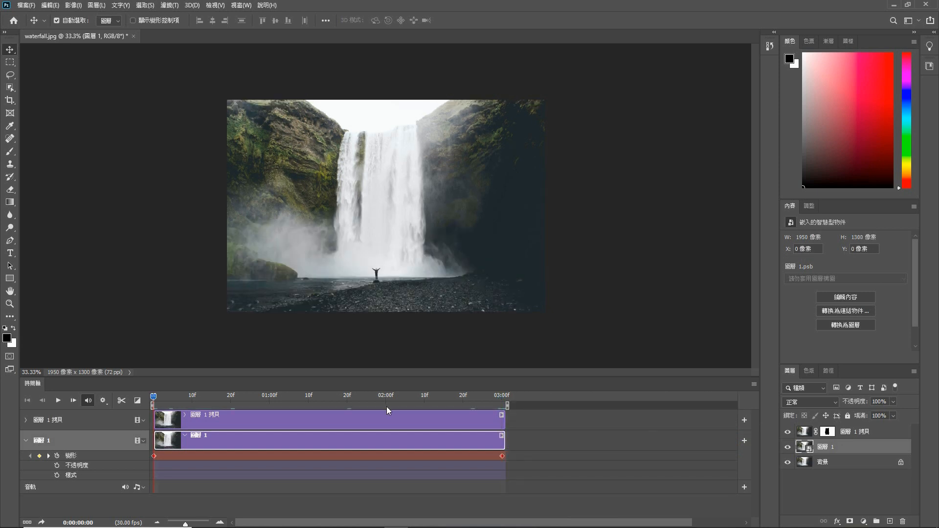
click(58, 400)
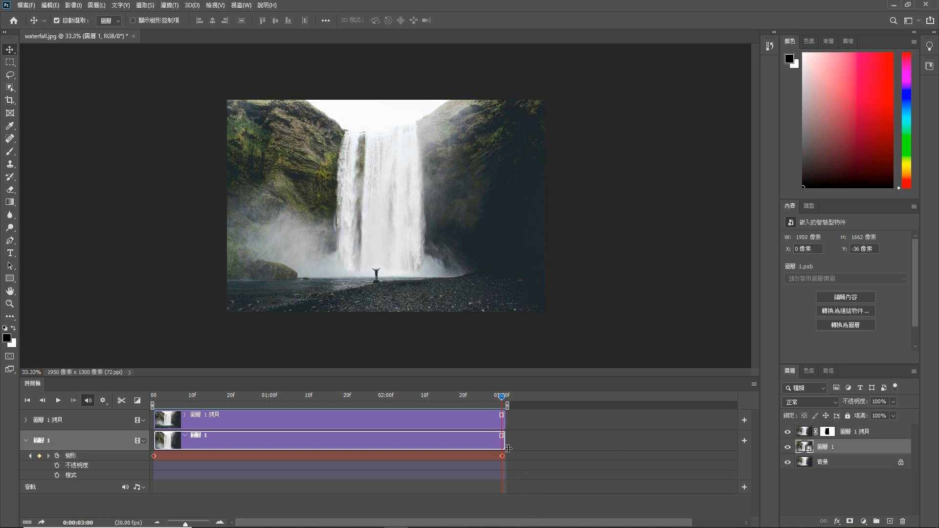
With 圖層 1 拷貝 hidden and the fill of 圖層 1 at 42%, move 圖層 1 up to Y -48 px at the last keyframe.
click(787, 431)
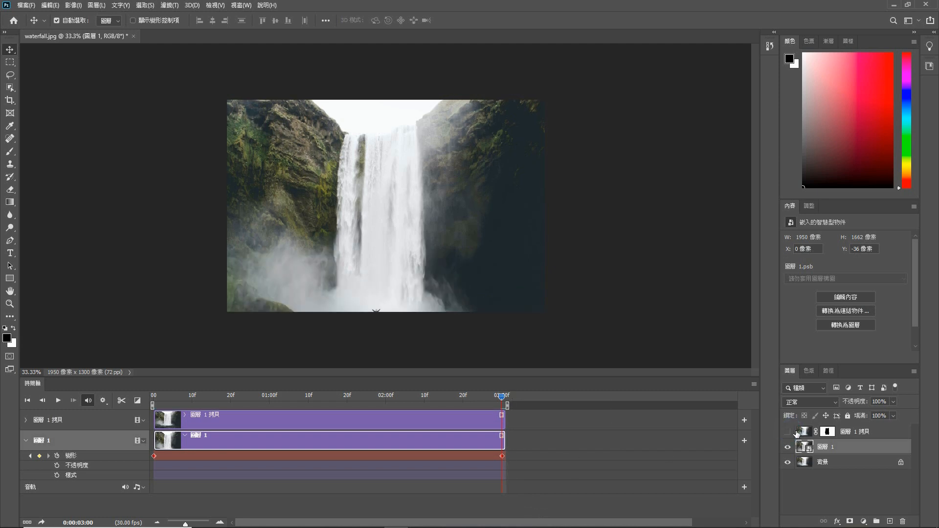
click(893, 416)
drag(868, 429, 867, 429)
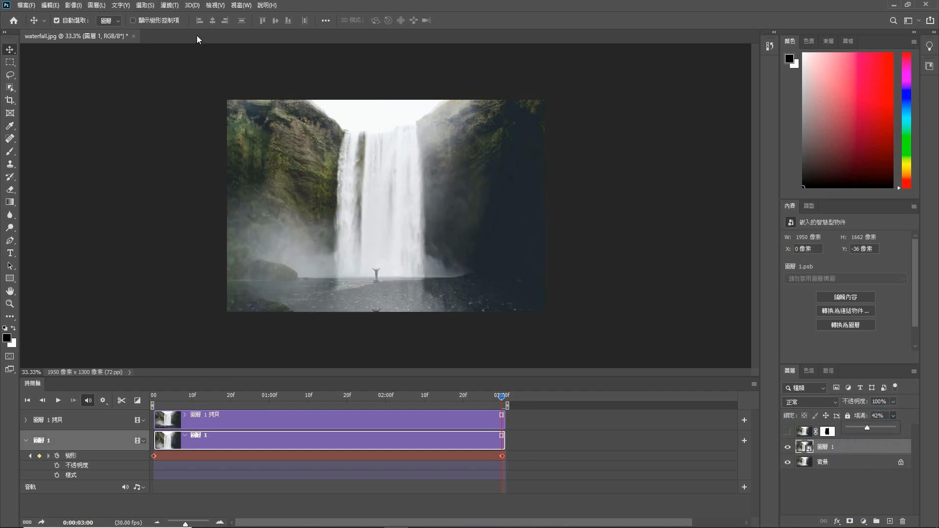
click(219, 441)
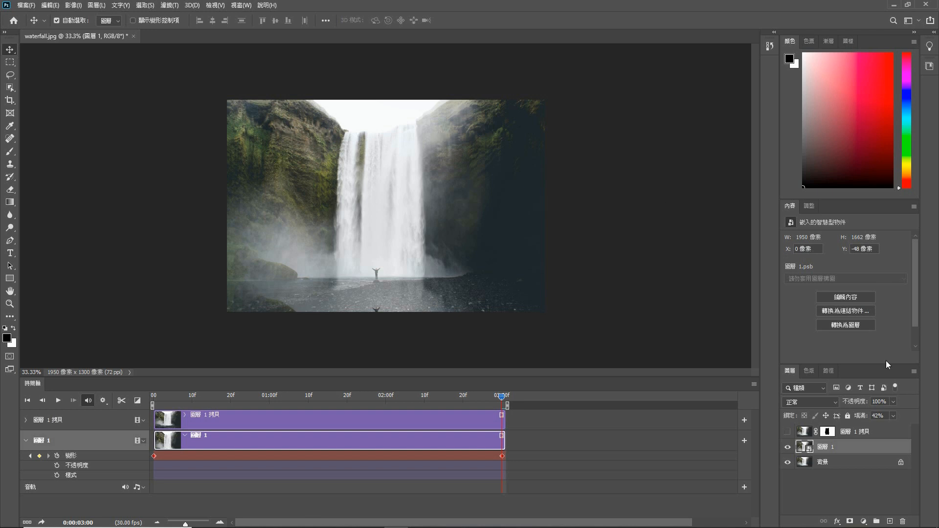
Return the fill of 圖層 1 to 100% and show 圖層 1 拷貝 again to play the adjusted animation from the first frame.
drag(892, 431, 913, 428)
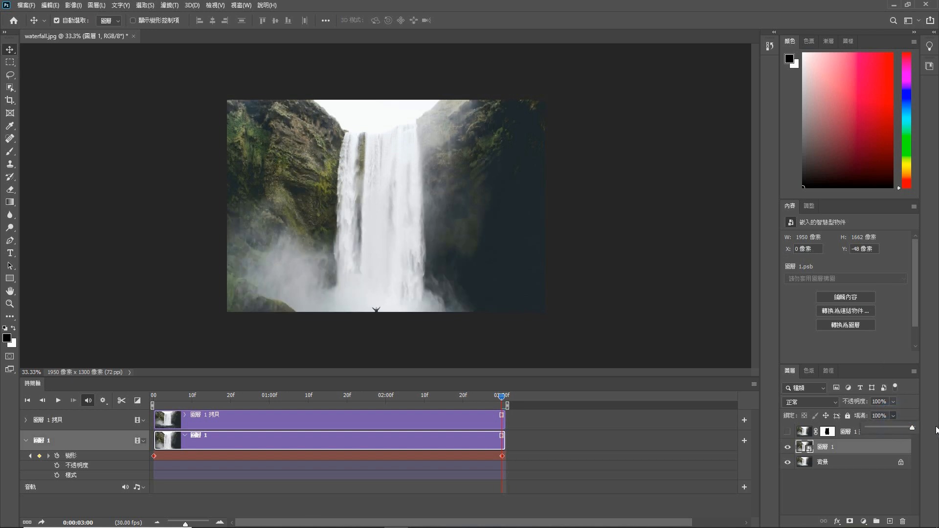
click(787, 431)
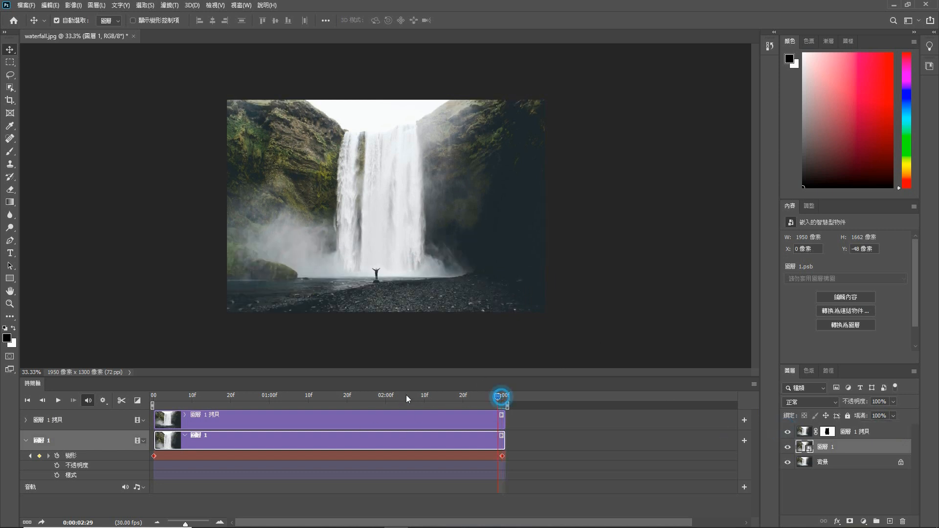
click(27, 400)
click(56, 400)
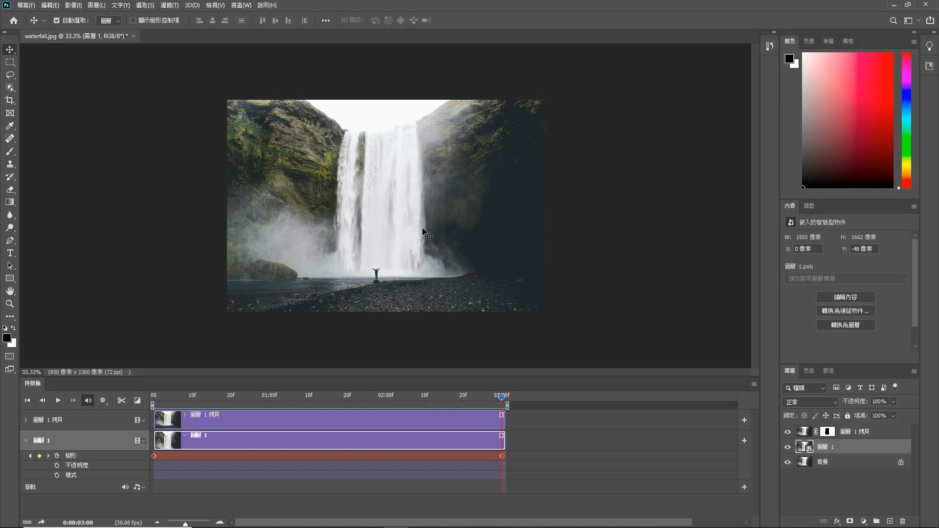
click(26, 5)
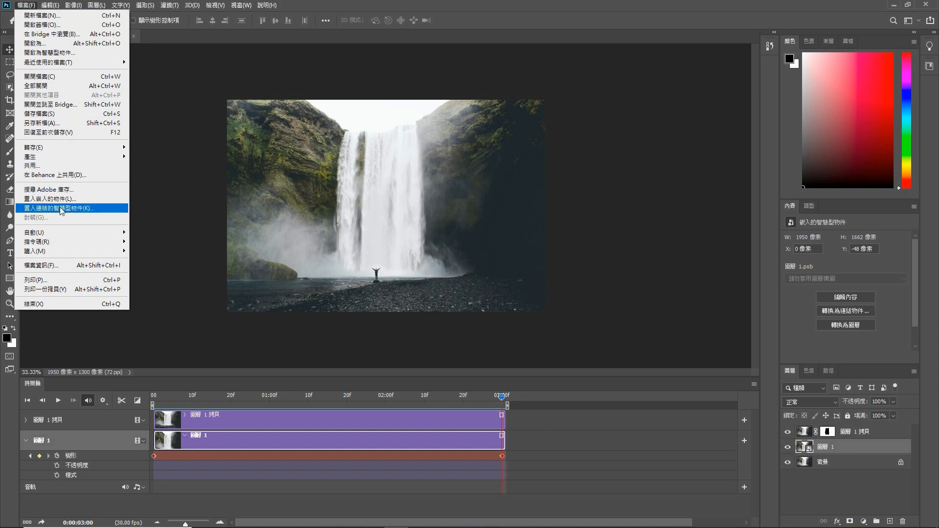
mouse_move(74, 148)
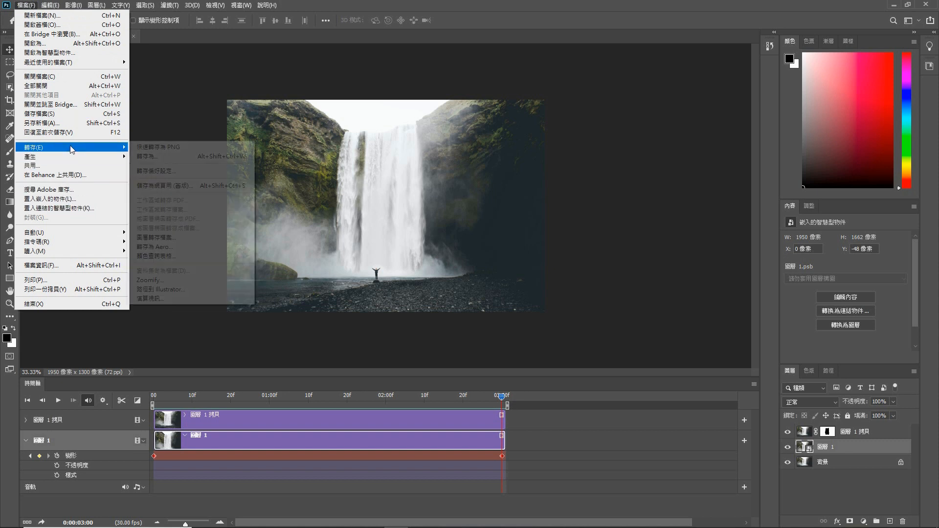
click(174, 299)
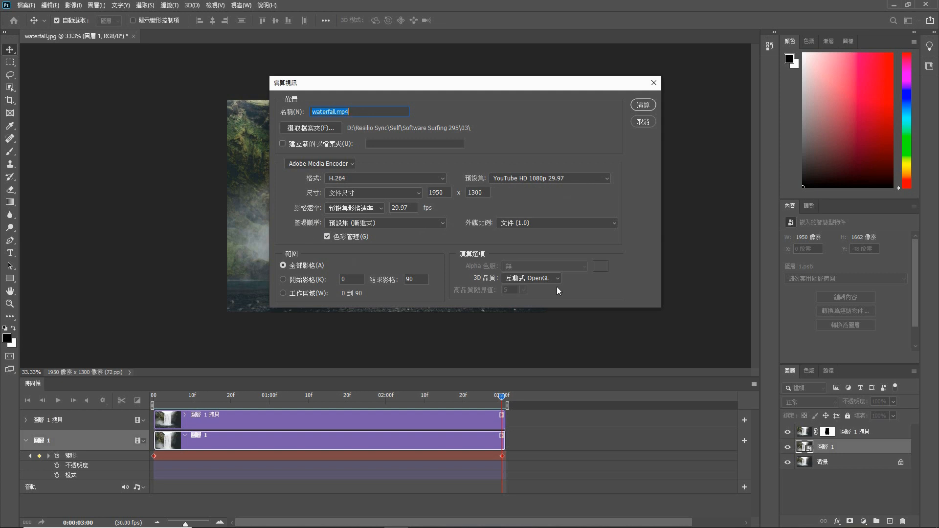
click(337, 113)
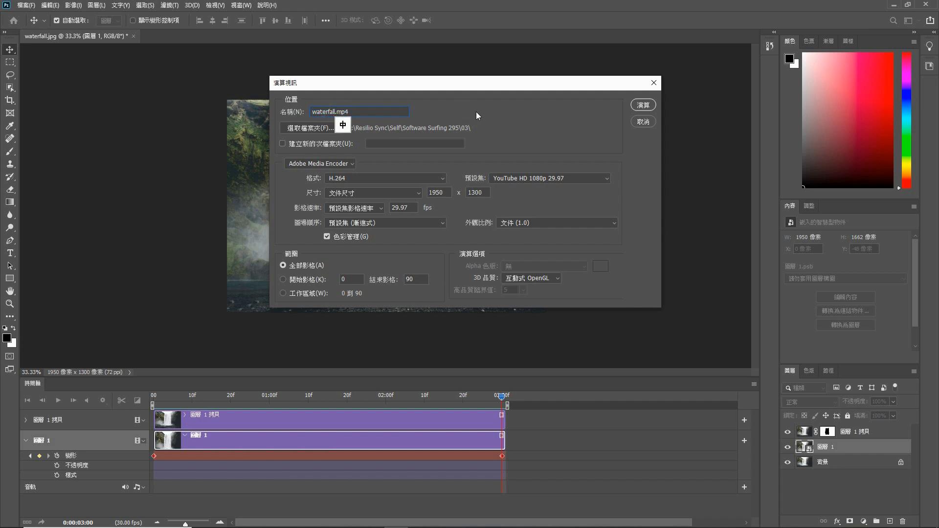
text(_new)
click(306, 128)
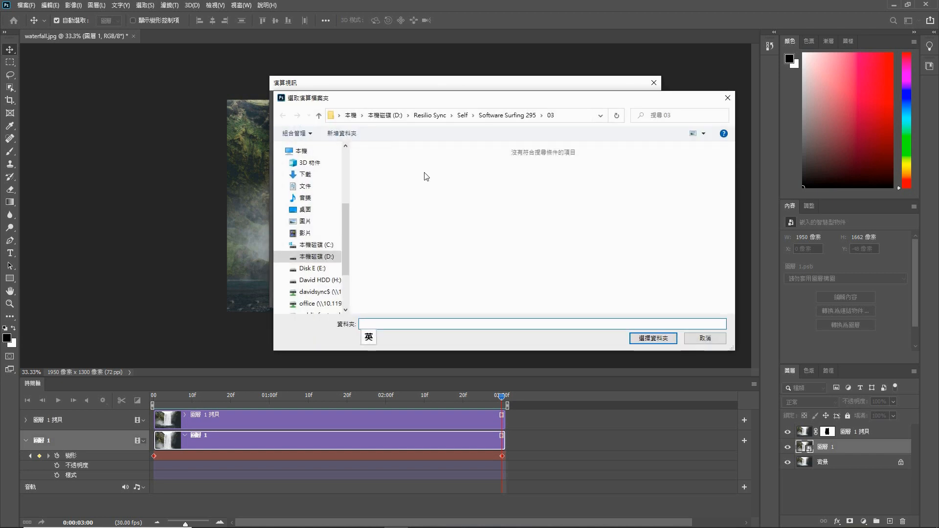
click(711, 337)
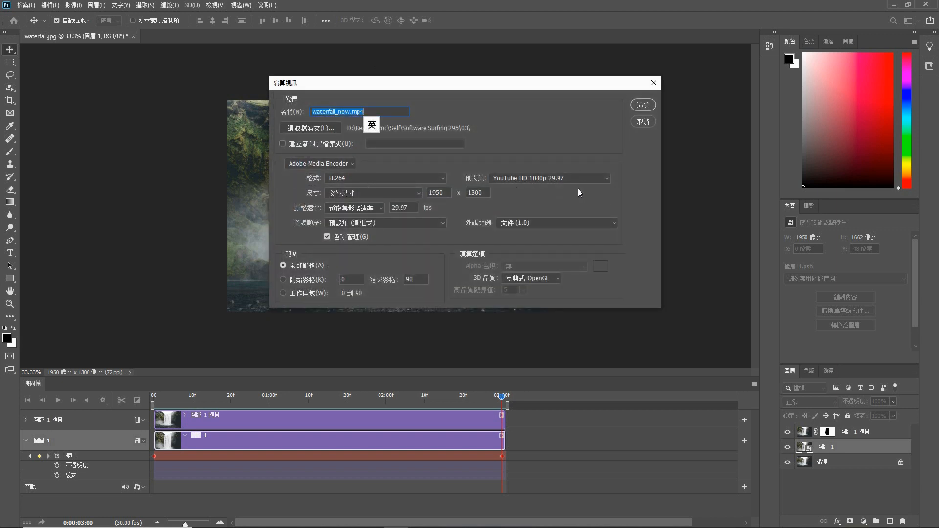
click(607, 179)
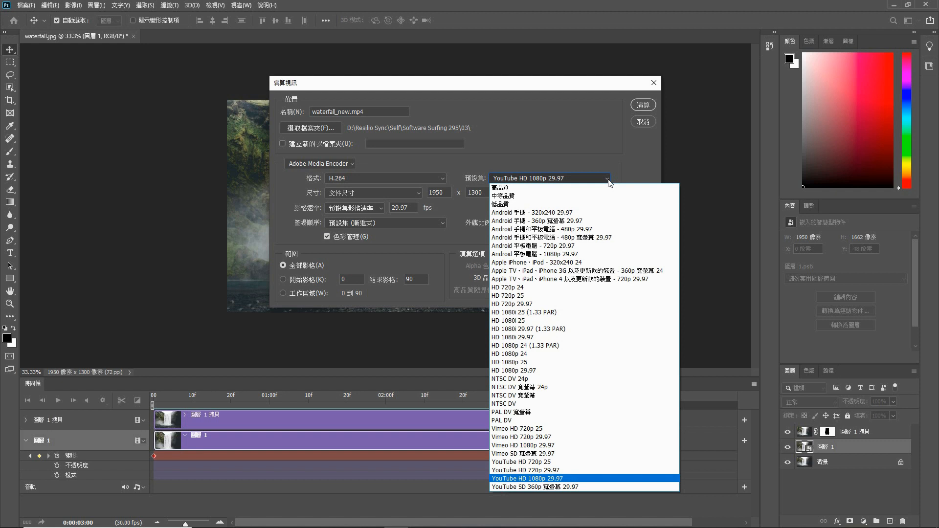
click(572, 471)
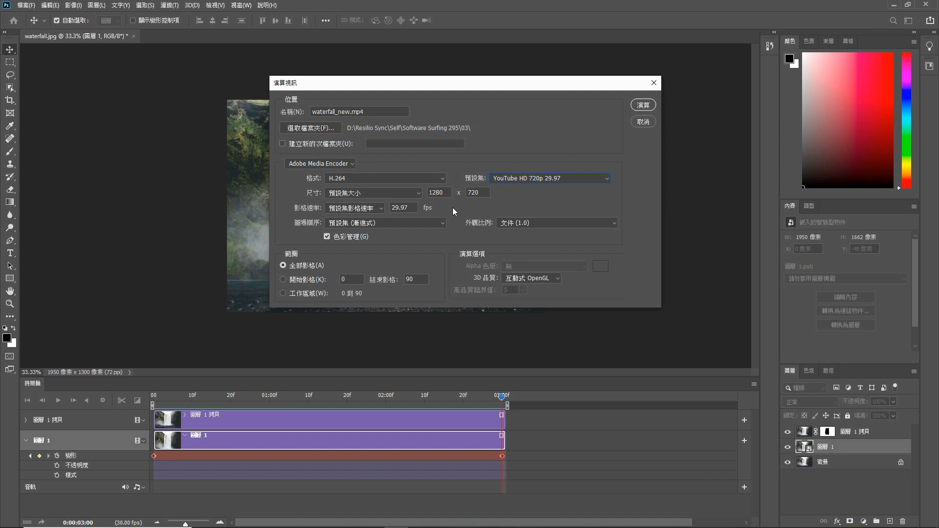
double_click(440, 192)
text(720)
click(643, 122)
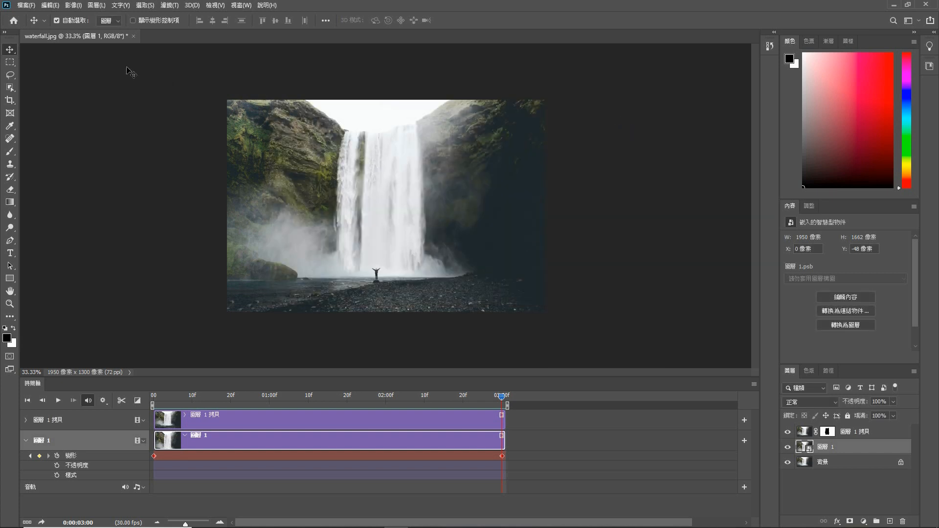
Check in Image Size which proportional width matches a height of 720 px, and close the dialog without resizing.
click(74, 5)
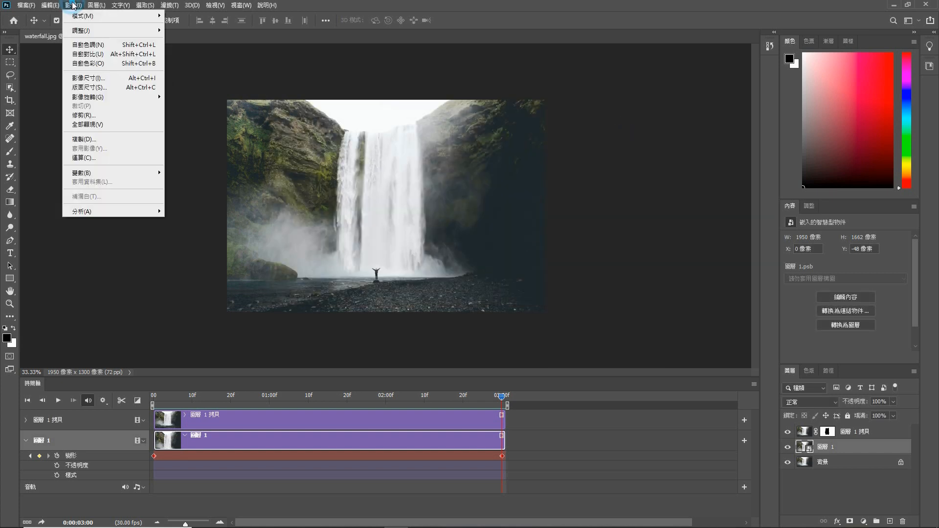
click(88, 77)
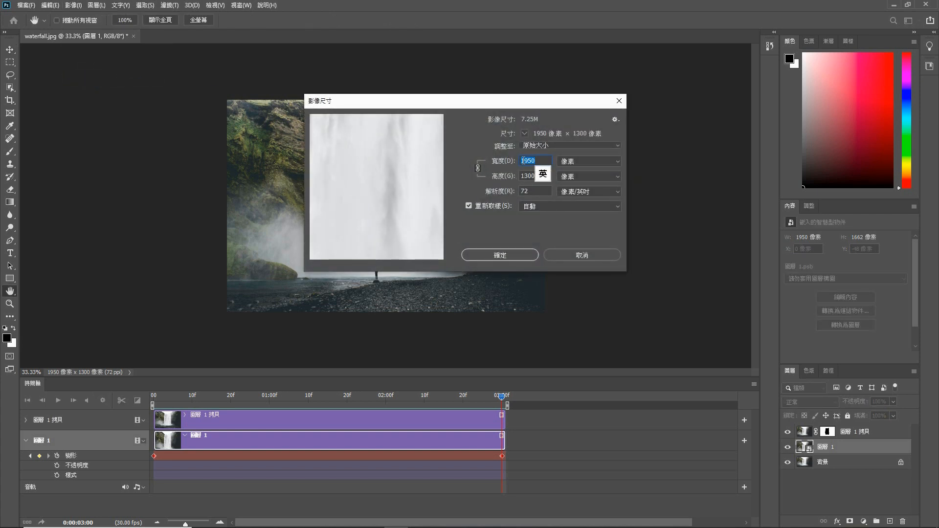
click(522, 175)
drag(544, 176, 457, 174)
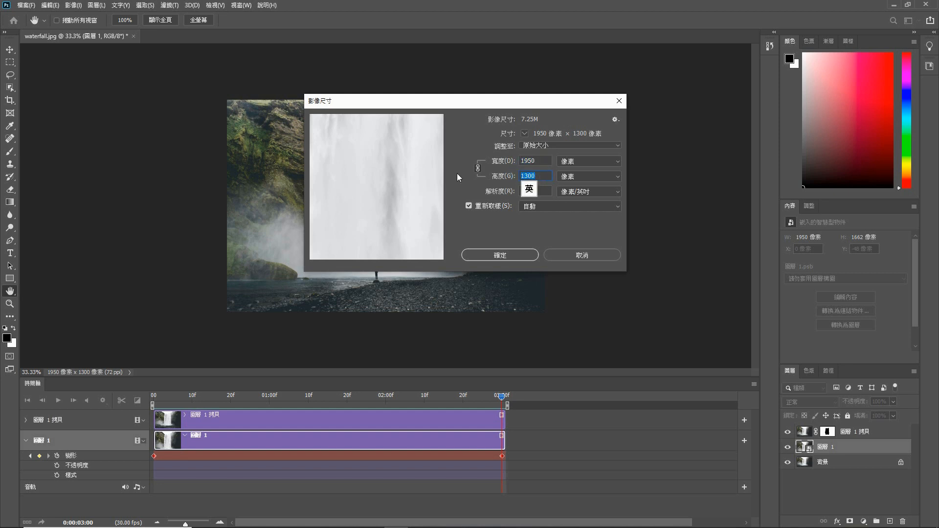
text(720)
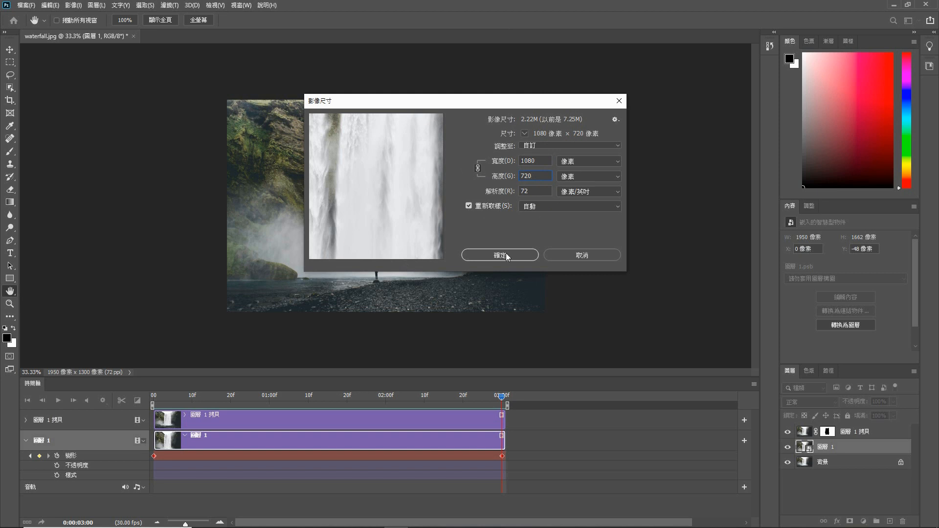
click(582, 255)
Start a video render of the animation and name the output file waterfall_new.mp4.
key(alt+f)
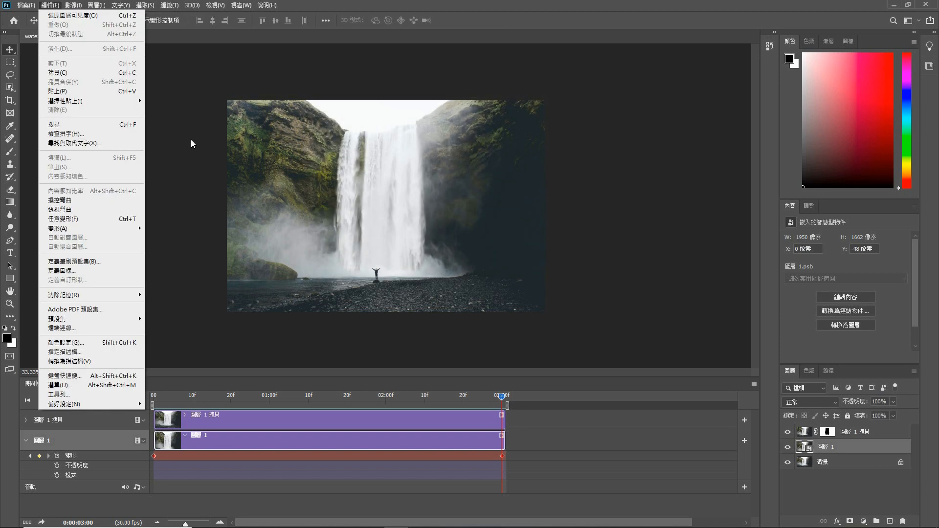
click(21, 7)
click(22, 6)
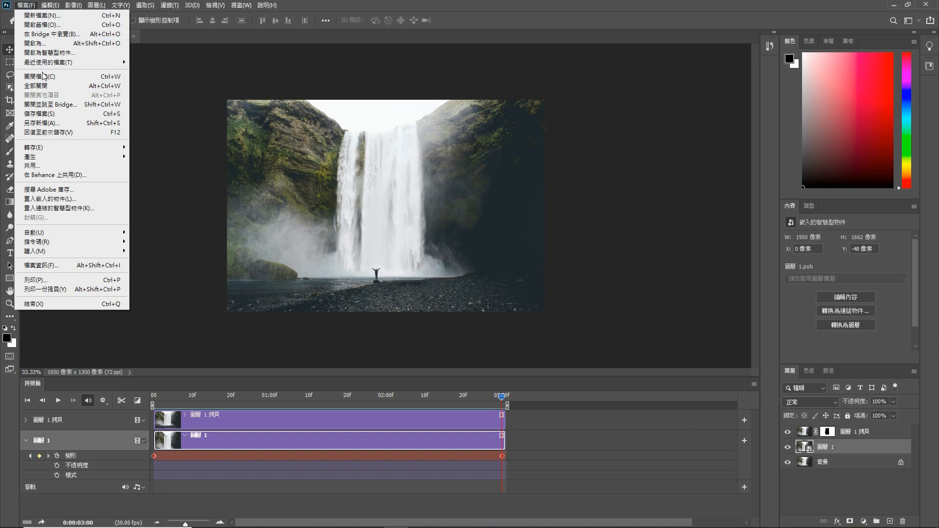
mouse_move(61, 146)
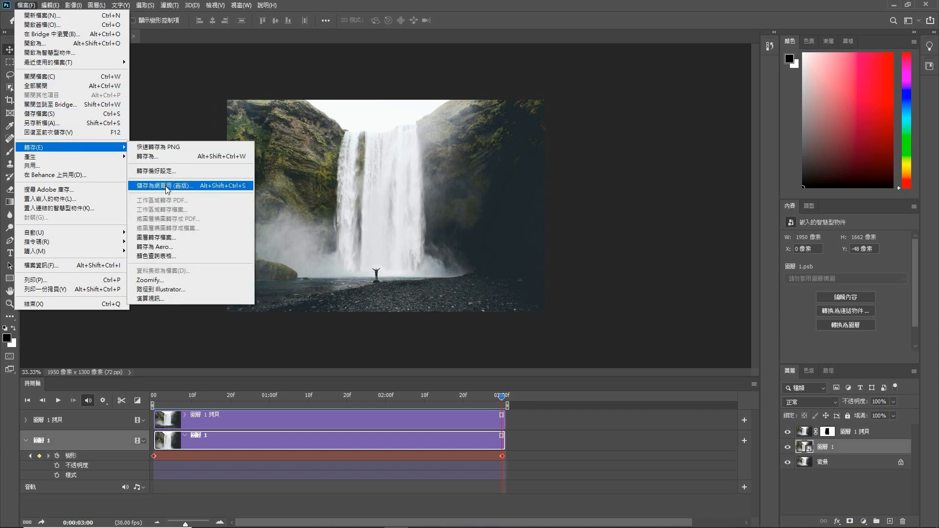
click(163, 299)
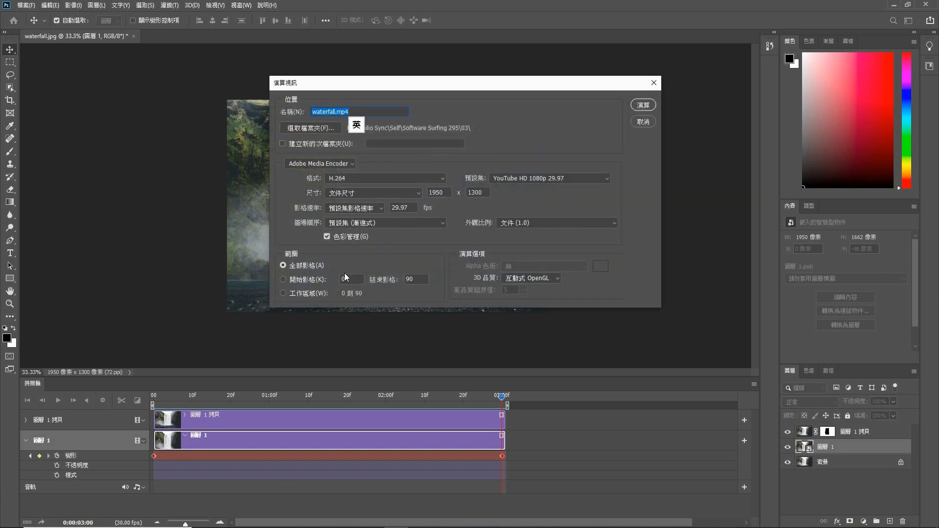
click(335, 112)
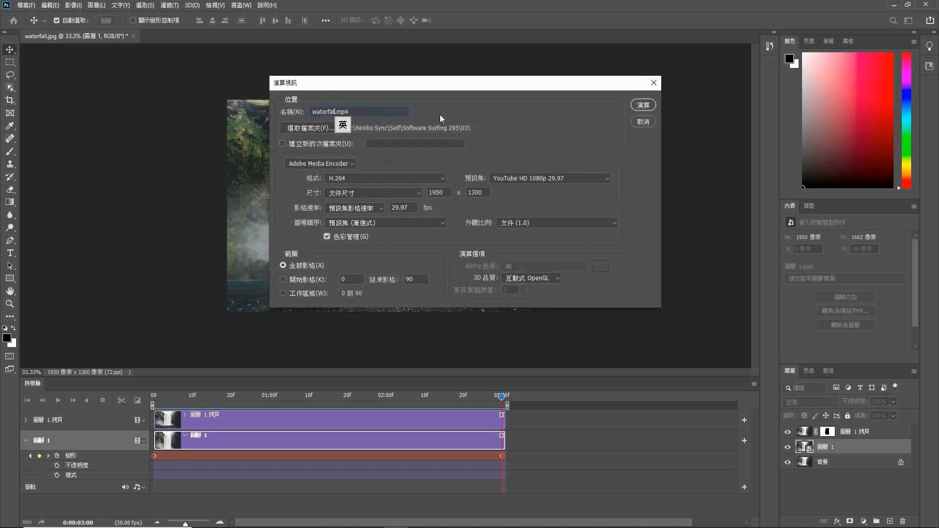
text(_new)
Apply the YouTube HD 720p 29.97 preset, set the video width to 1080, and render the video.
click(597, 178)
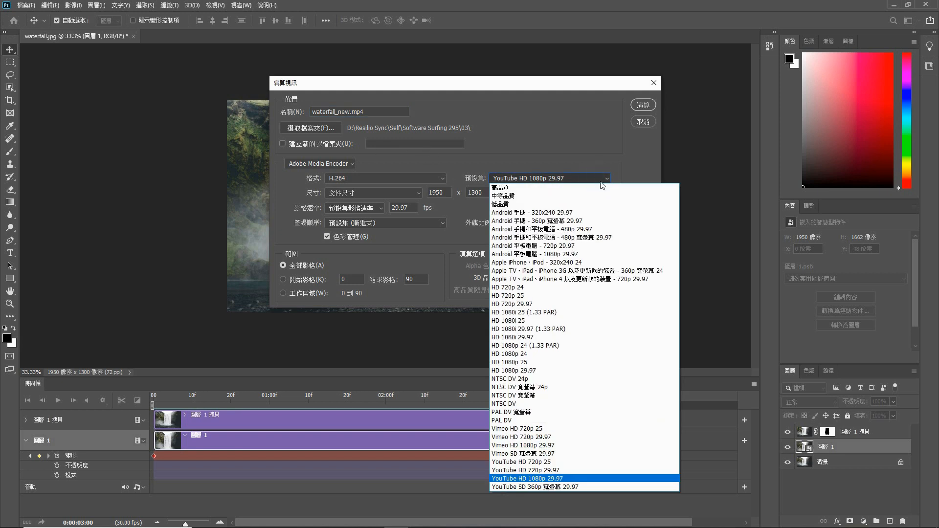
click(567, 471)
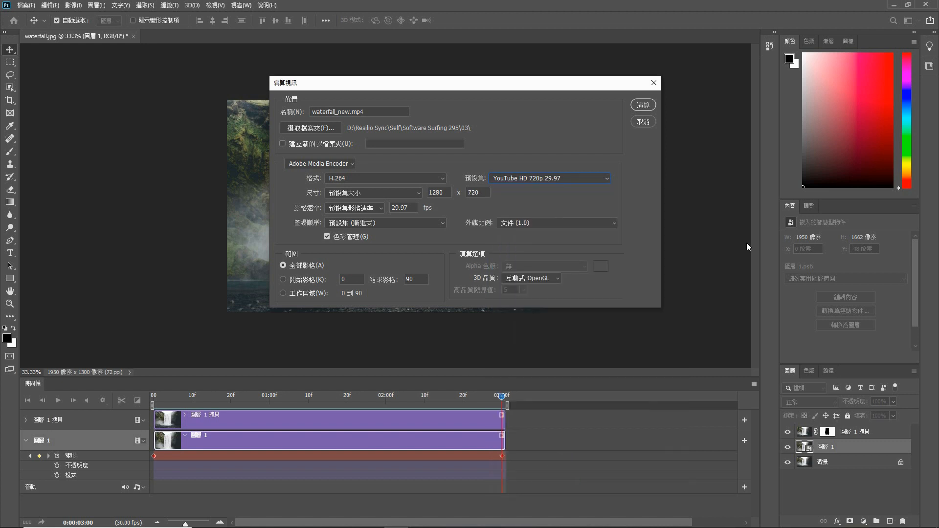
double_click(451, 192)
text(1080)
click(641, 104)
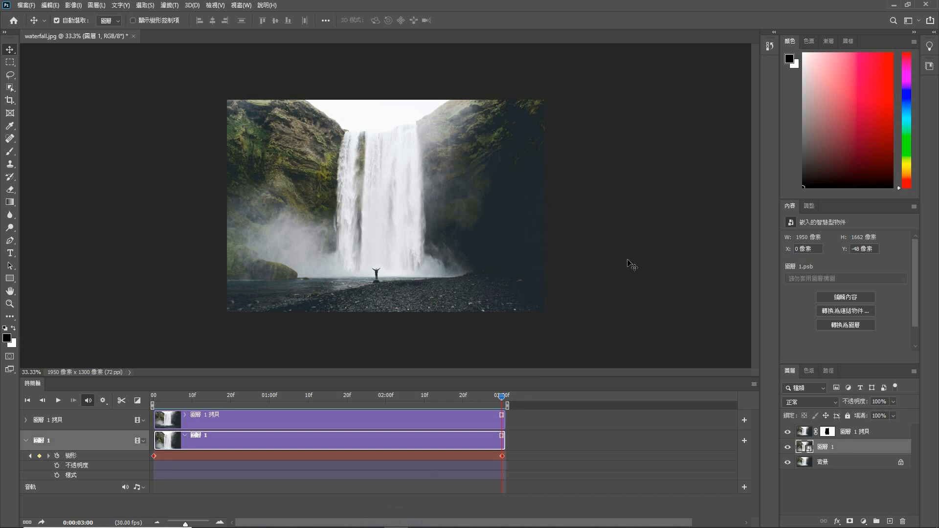
Prepare a GIF of the animation with Save for Web (Legacy), setting the image height to 720 px.
click(28, 5)
mouse_move(87, 147)
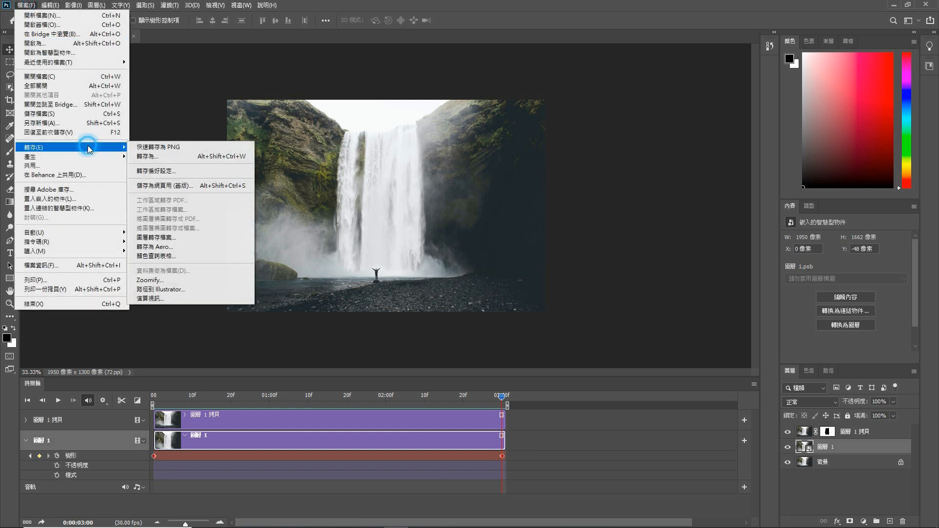
click(168, 186)
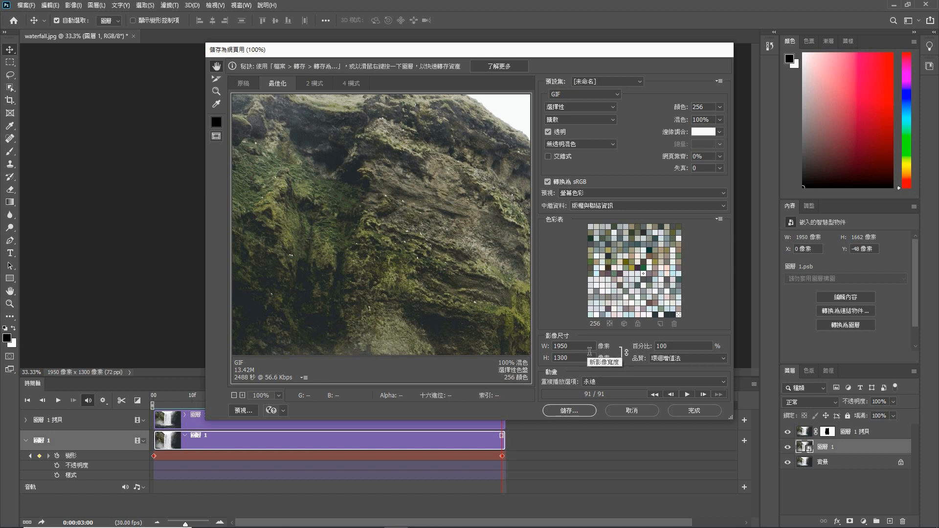
click(568, 358)
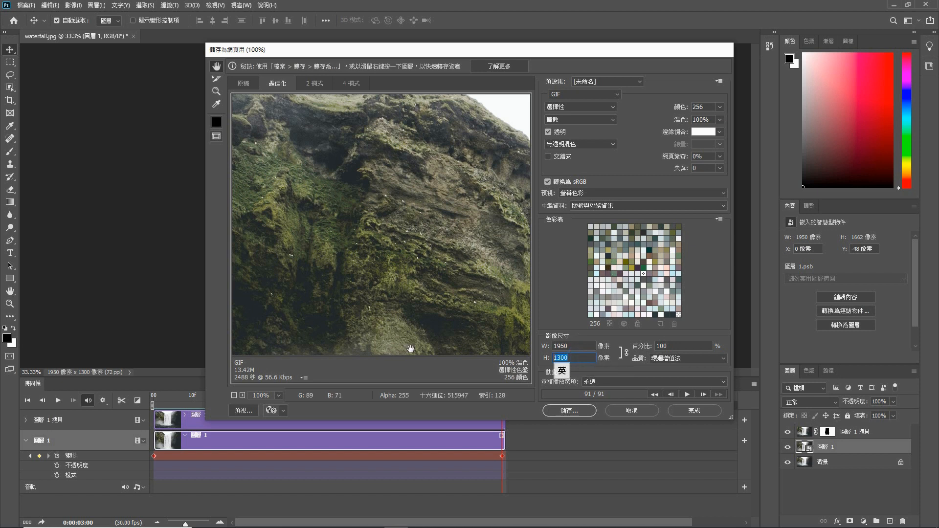
text(720)
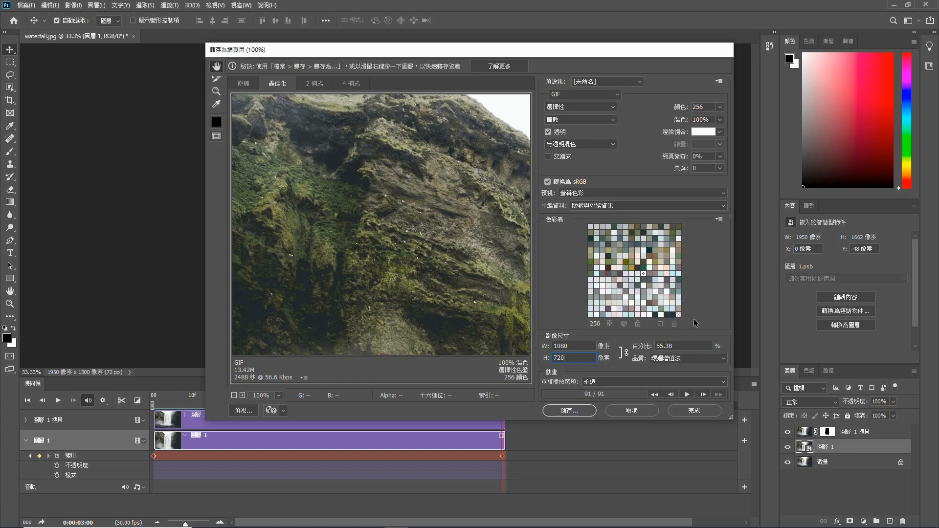
Save the optimized GIF in folder 03 as waterfall_new.gif.
click(564, 409)
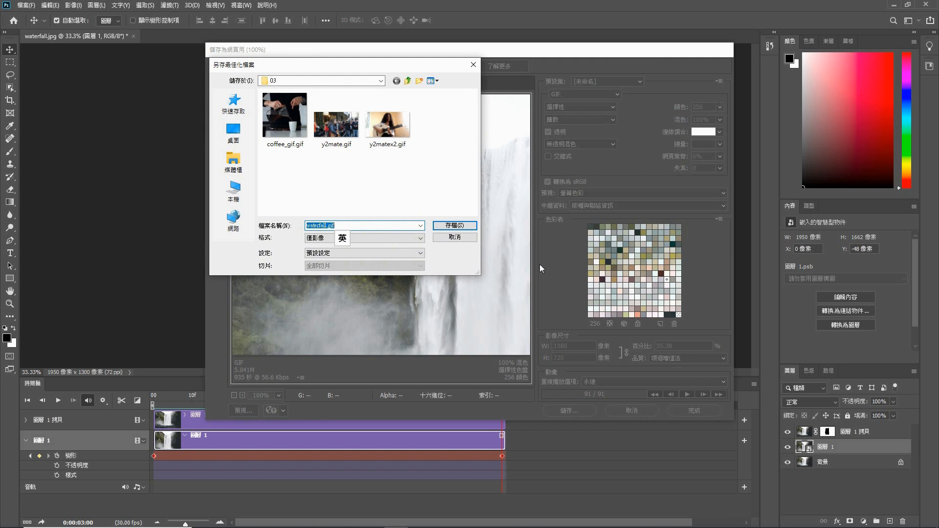
click(326, 225)
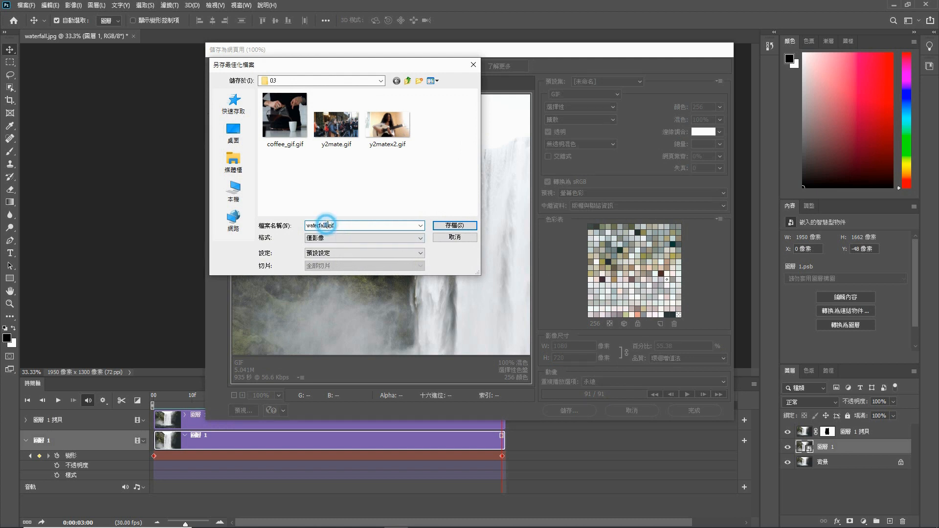
text(_new)
click(453, 227)
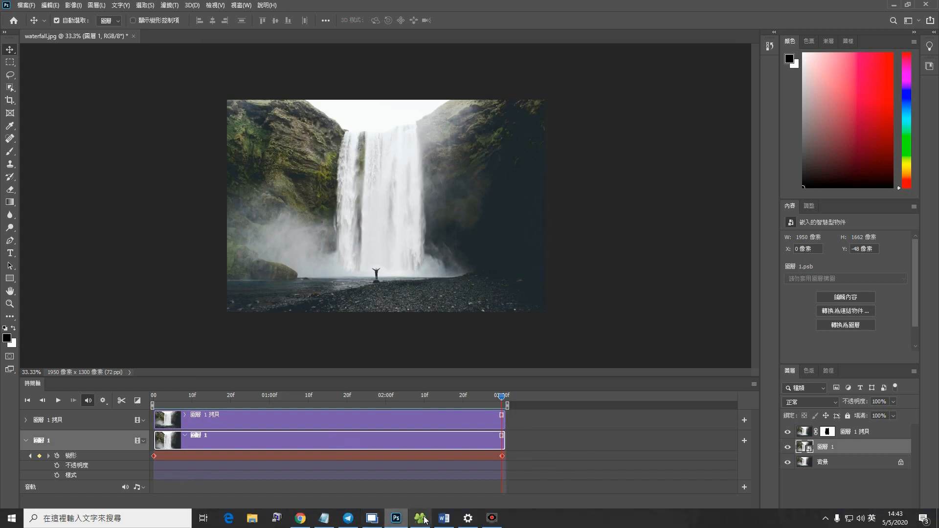
Switch to File Explorer, snap folder 03 to half the screen, and play waterfall_new.gif in a Google Chrome window beside it.
click(420, 518)
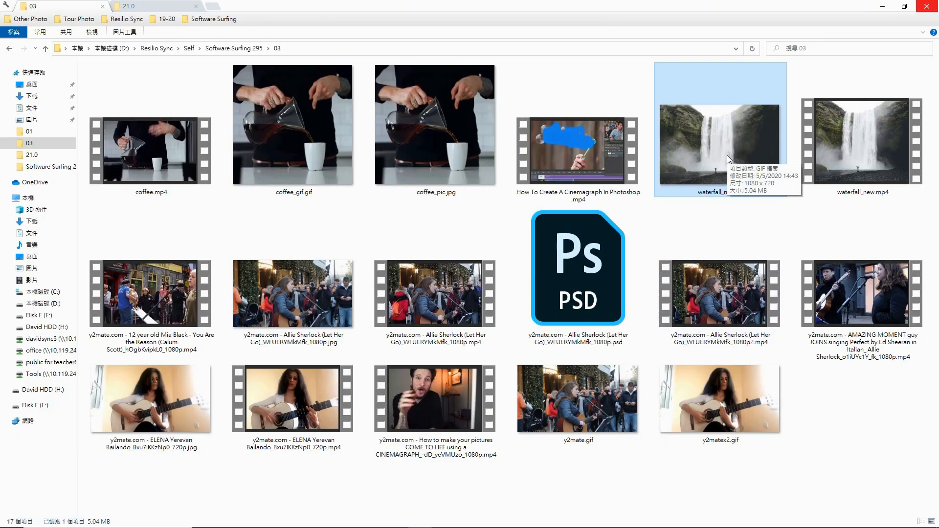
double_click(702, 157)
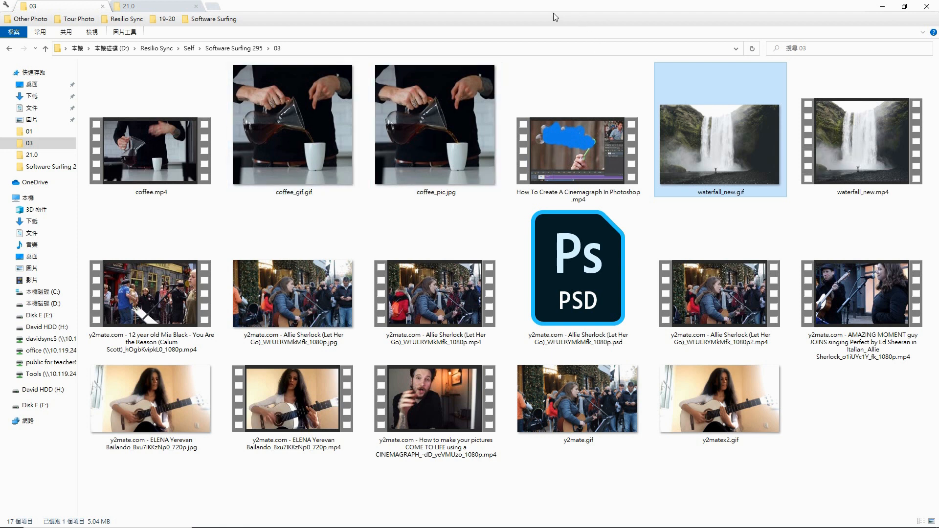
drag(606, 4, 0, 34)
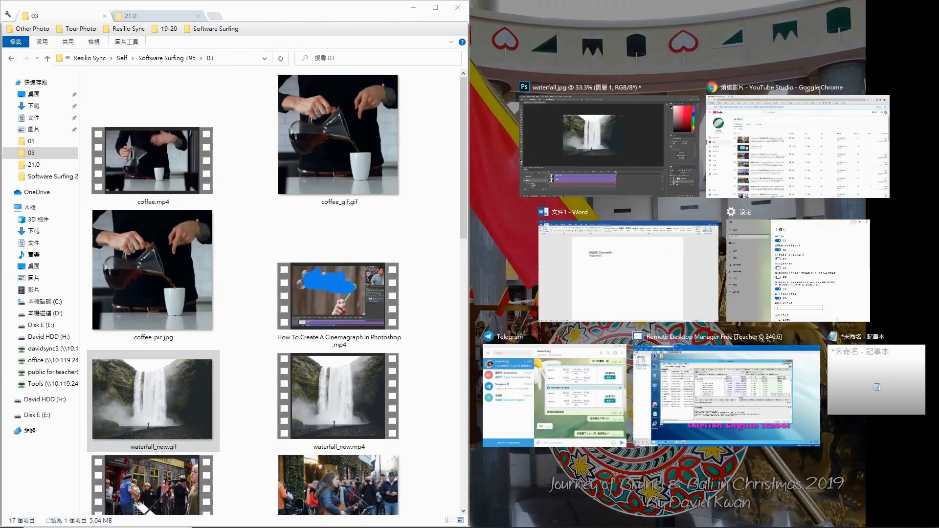
key(super)
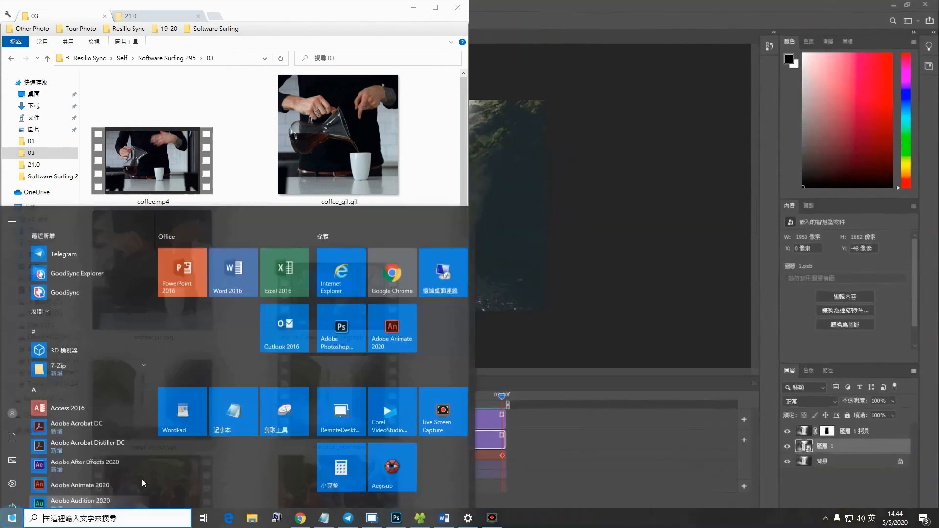
click(300, 518)
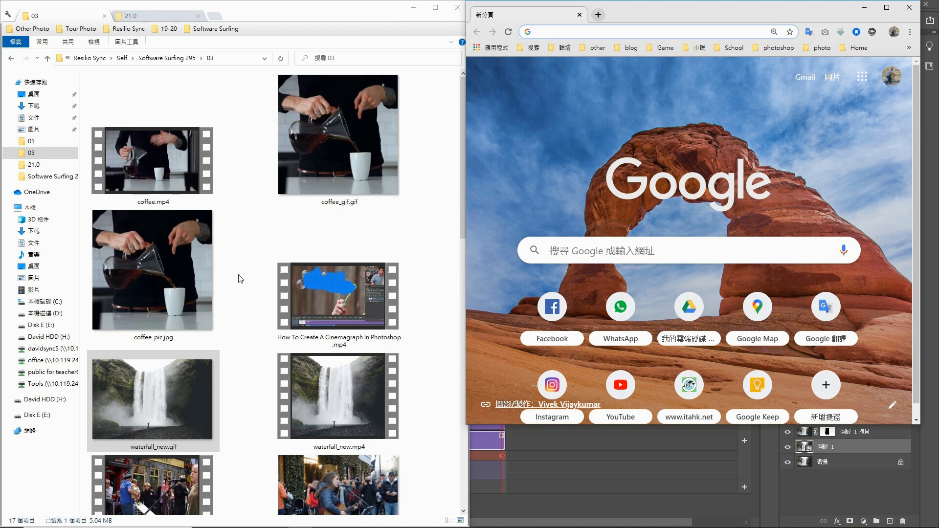
double_click(141, 398)
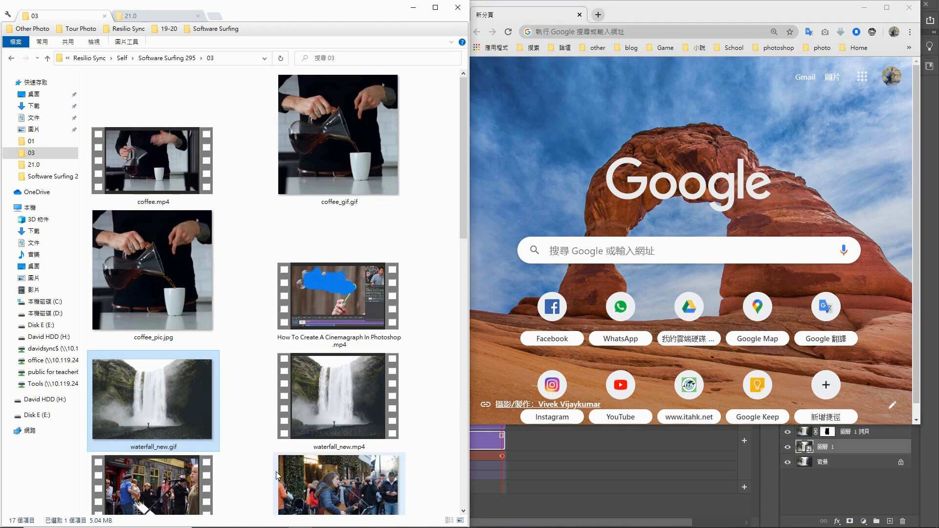
drag(137, 413, 731, 182)
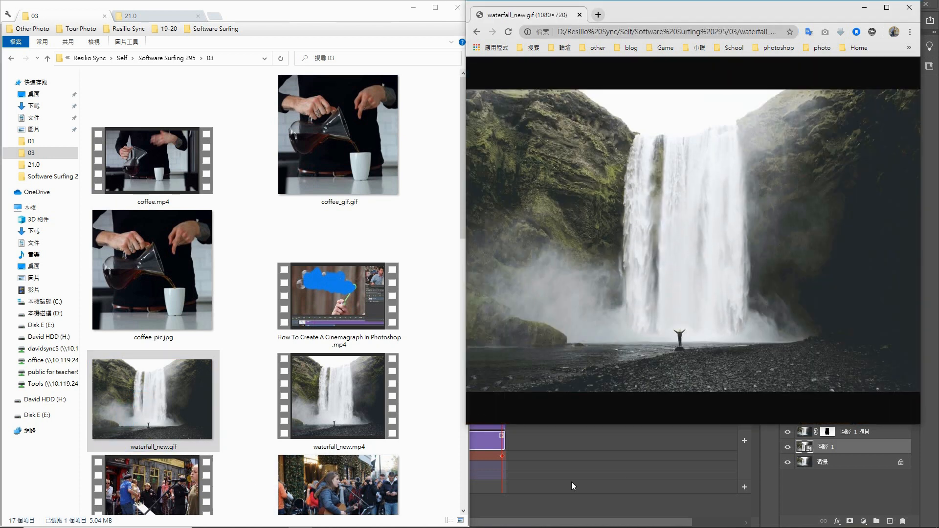